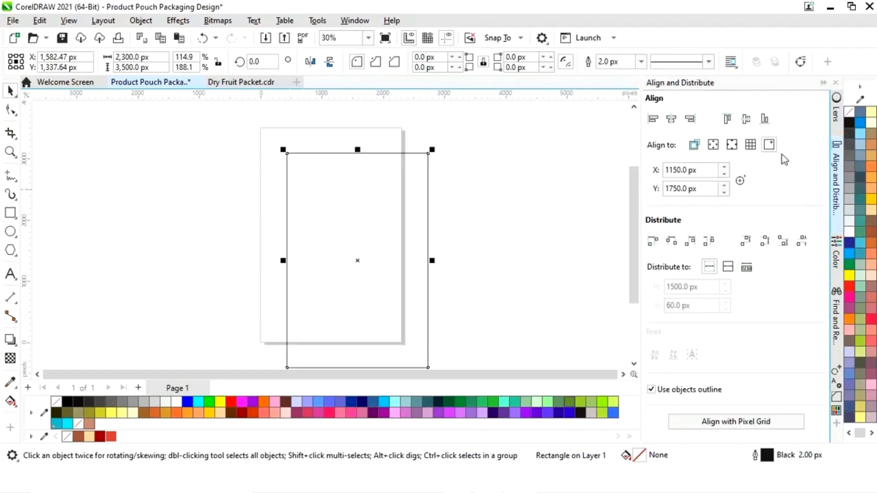
# - Center the rectangle horizontally and vertically on the page at X 1150 px, Y 1750 px
pyautogui.click(671, 119)
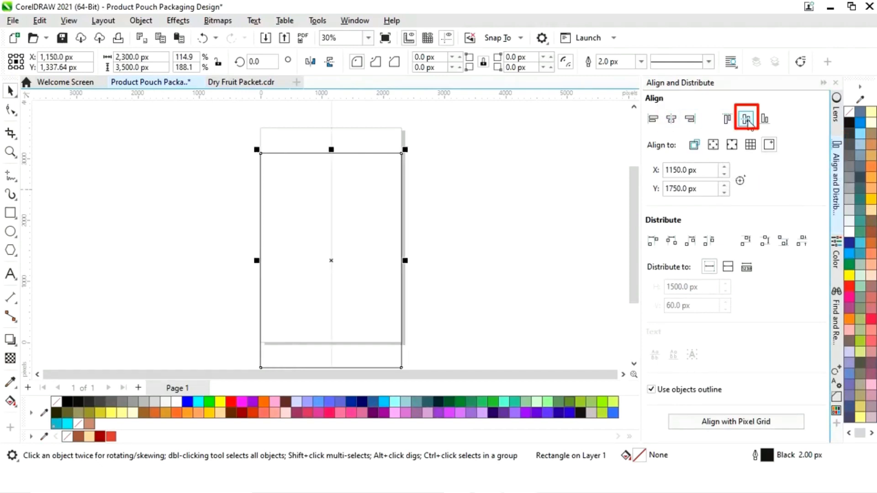
pyautogui.click(746, 120)
pyautogui.click(823, 82)
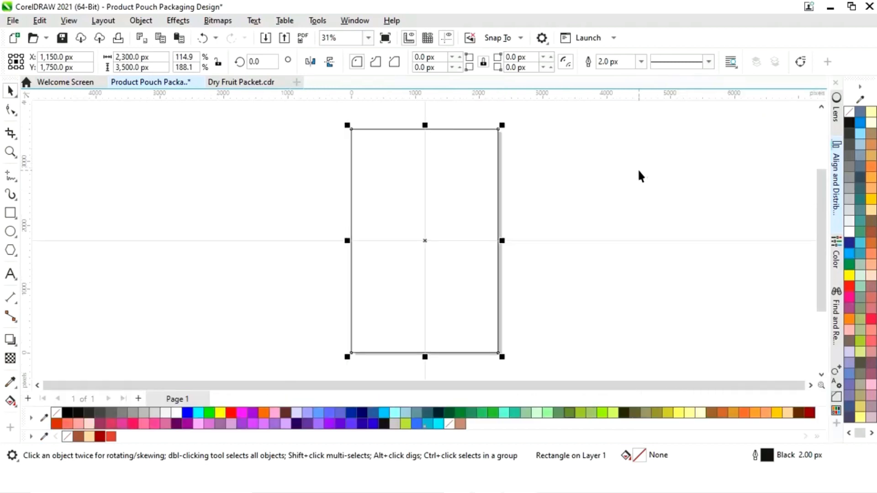
pyautogui.click(626, 171)
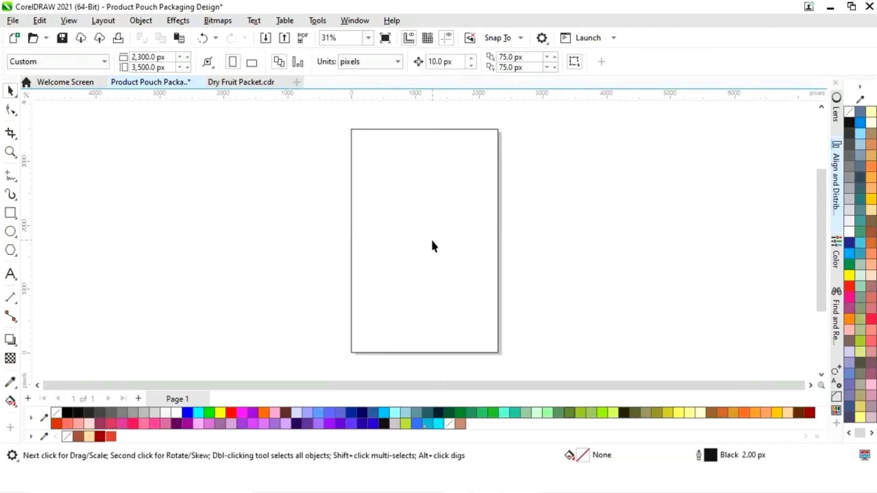
# - Make a shortened copy of the rectangle, about 1,443 px high, covering the upper part of the page, and convert it to curves
pyautogui.click(431, 238)
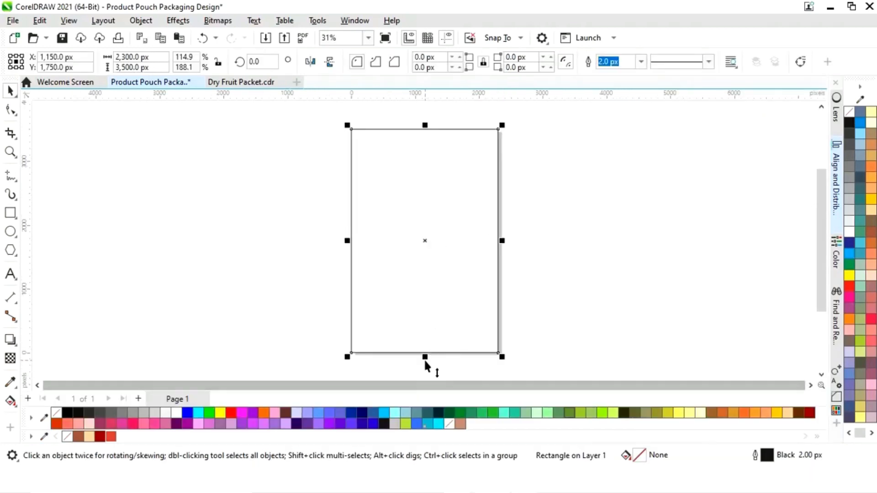
pyautogui.moveTo(425, 362); pyautogui.dragTo(405, 232)
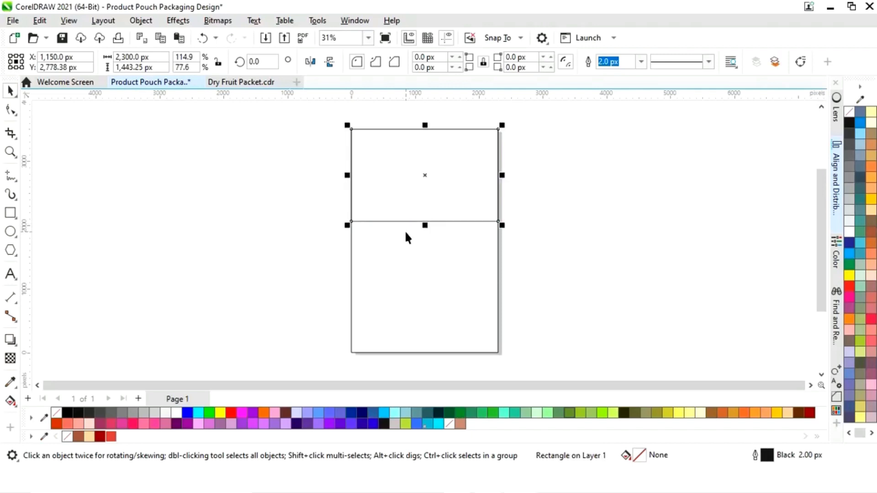
pyautogui.rightClick(423, 178)
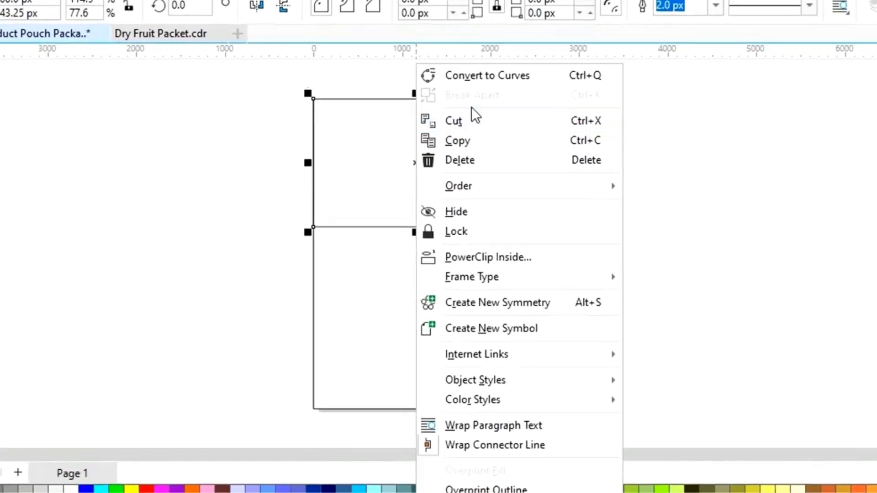
pyautogui.click(482, 61)
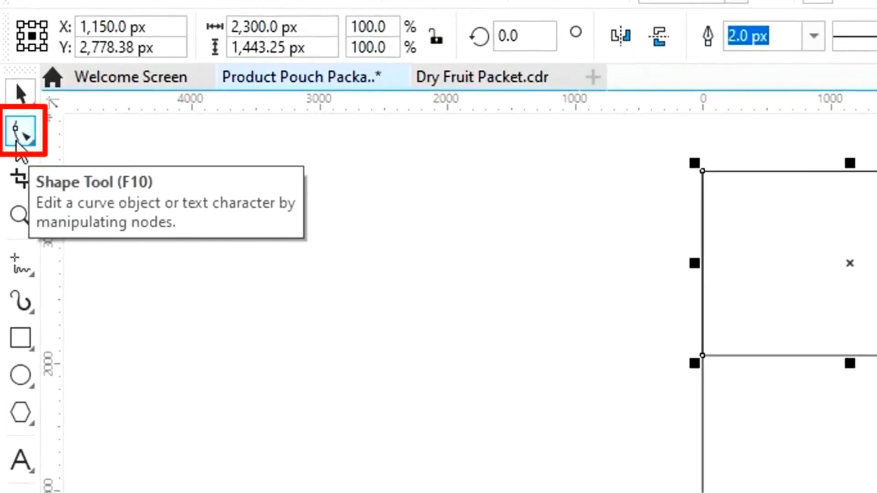
# - Raise the upper shape's lower-left corner slightly and bend its lower edge into a gentle downward curve
pyautogui.click(16, 142)
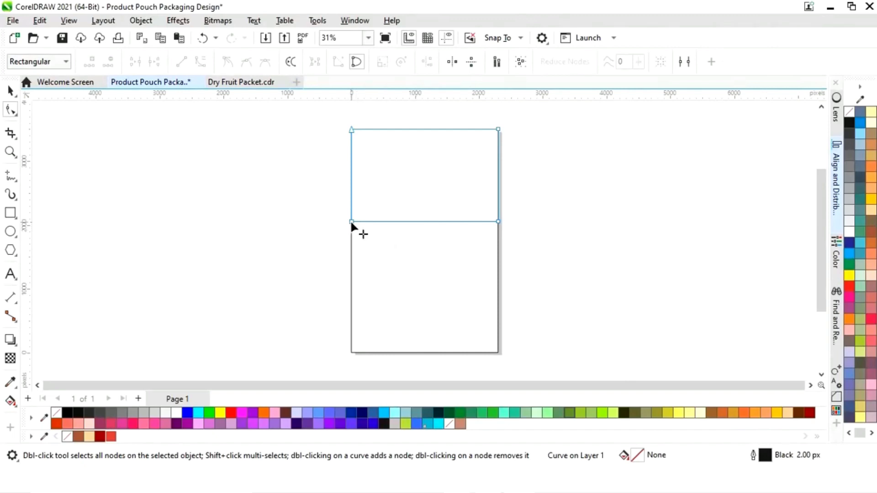
pyautogui.moveTo(349, 220); pyautogui.dragTo(351, 210)
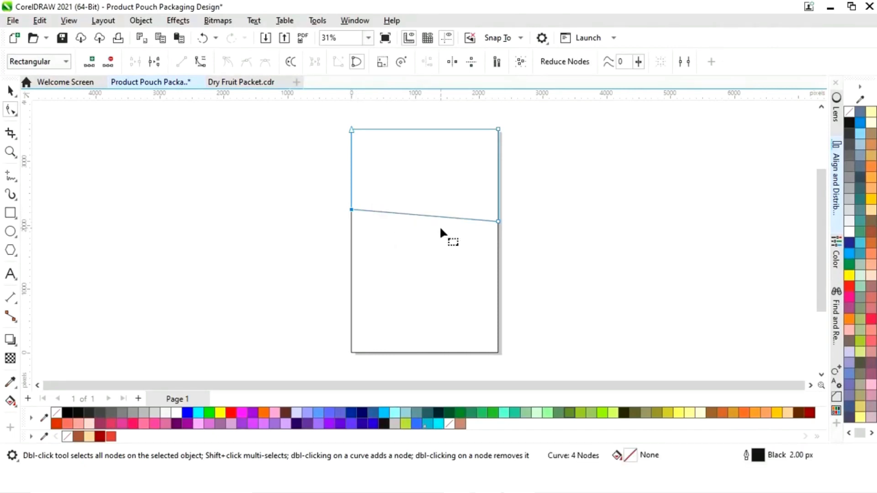
pyautogui.click(418, 215)
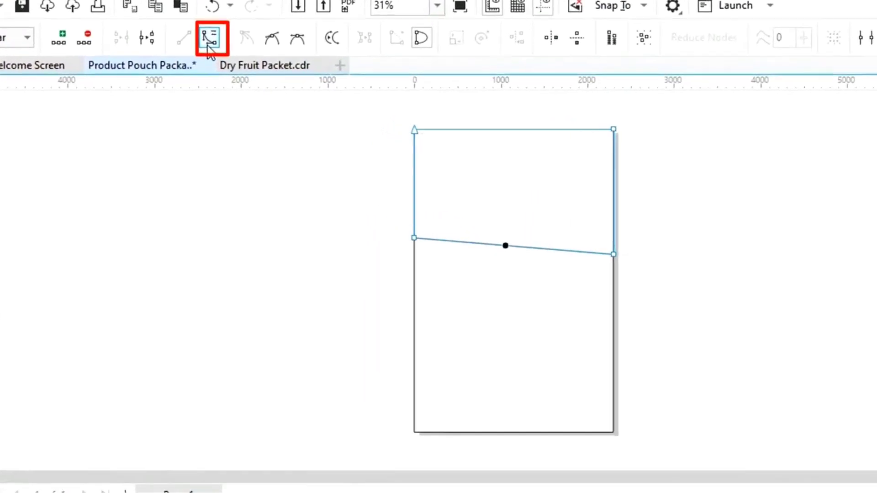
pyautogui.click(213, 29)
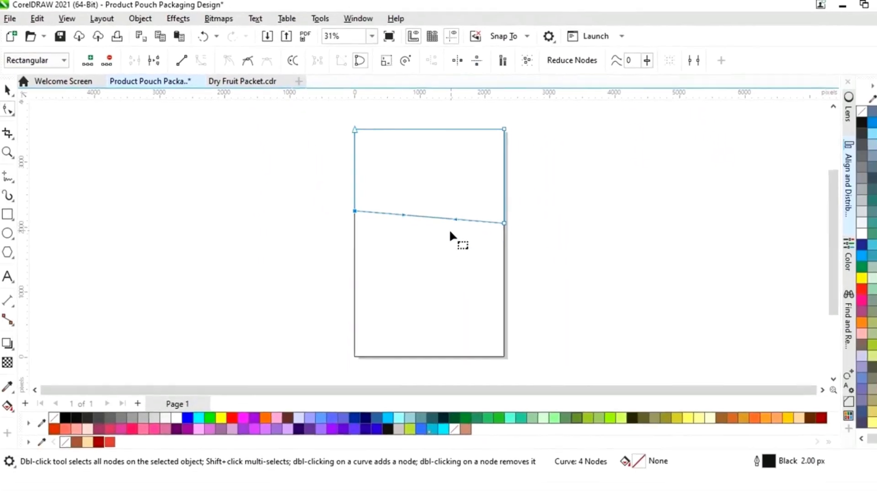
pyautogui.moveTo(424, 212); pyautogui.dragTo(421, 225)
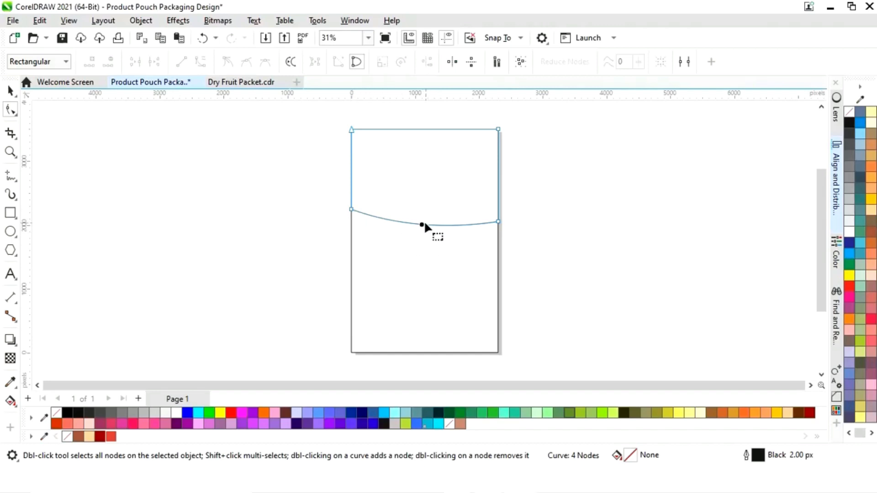
pyautogui.moveTo(422, 226); pyautogui.dragTo(428, 230)
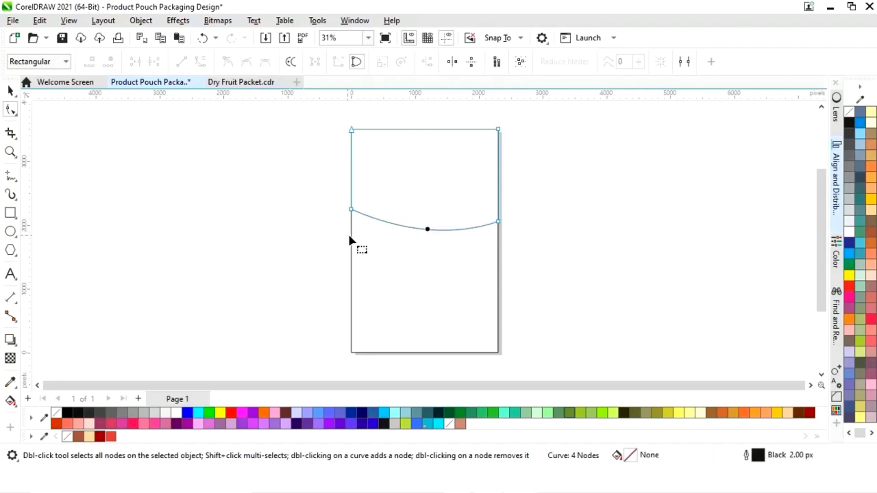
pyautogui.click(10, 90)
pyautogui.click(237, 209)
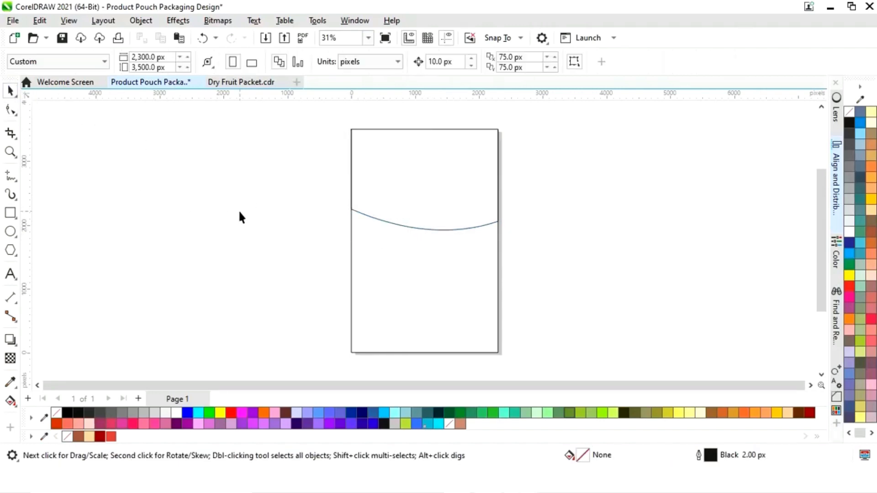
# - Stretch the curved upper shape slightly downward and make a shorter copy of it, about 1,483 px high
pyautogui.click(423, 230)
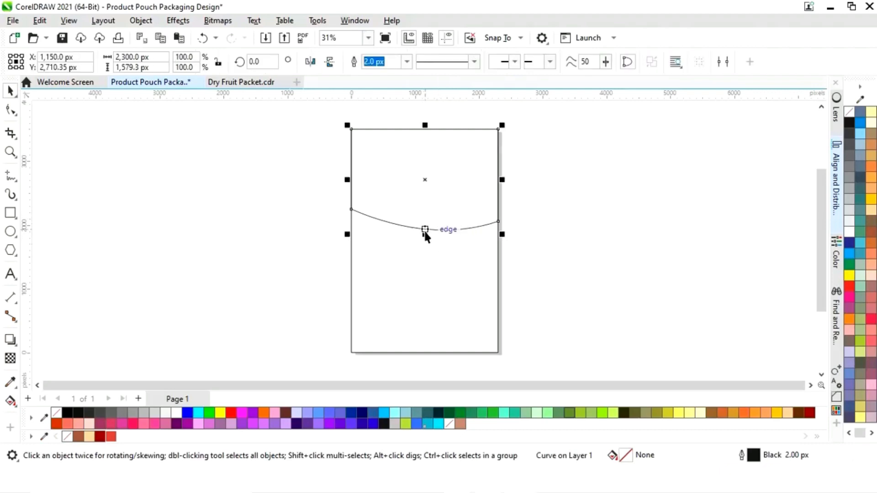
pyautogui.moveTo(424, 231)
pyautogui.mouseDown()
pyautogui.moveTo(425, 241)
pyautogui.moveTo(421, 232)
pyautogui.mouseUp()
pyautogui.click(594, 248)
pyautogui.click(433, 232)
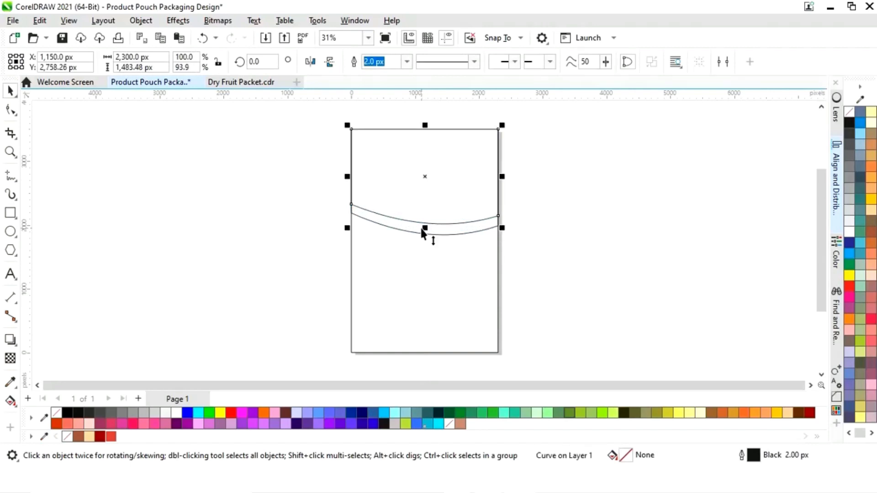
# - Move the copy's lower-right corner down onto the right end of the lower curve so the band between the shapes tapers
pyautogui.click(12, 111)
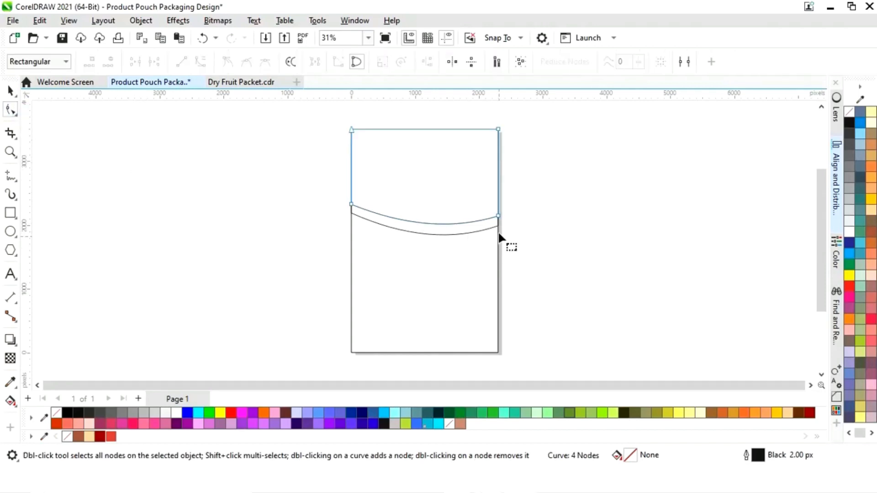
pyautogui.moveTo(497, 215); pyautogui.dragTo(453, 232)
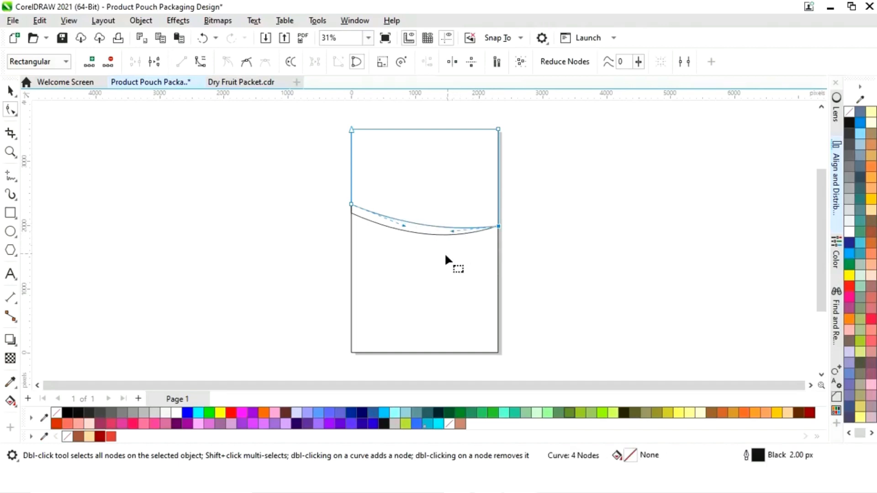
pyautogui.click(10, 91)
pyautogui.click(196, 209)
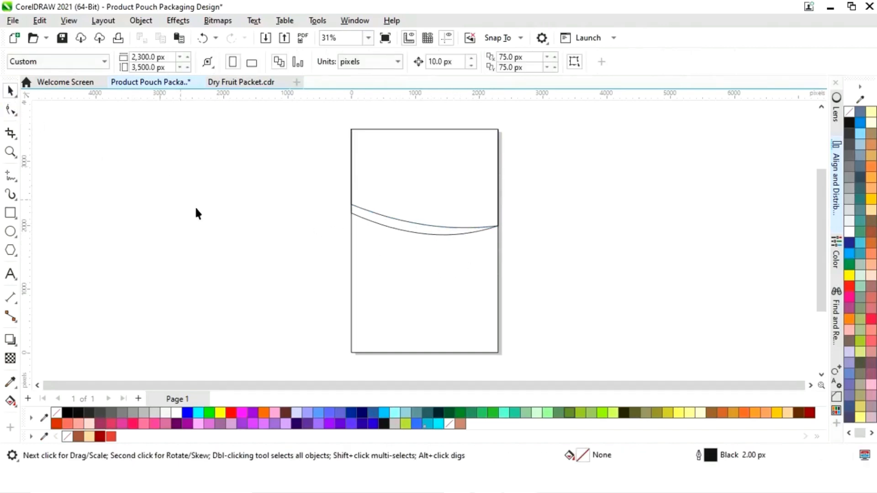
# - Fill the full-page rectangle with brown and the shorter curved upper shape with Sand
pyautogui.click(454, 305)
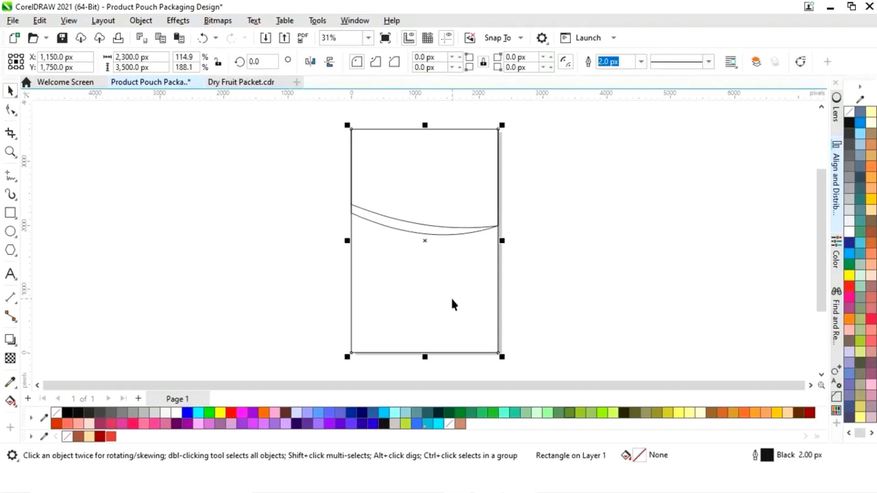
pyautogui.click(78, 436)
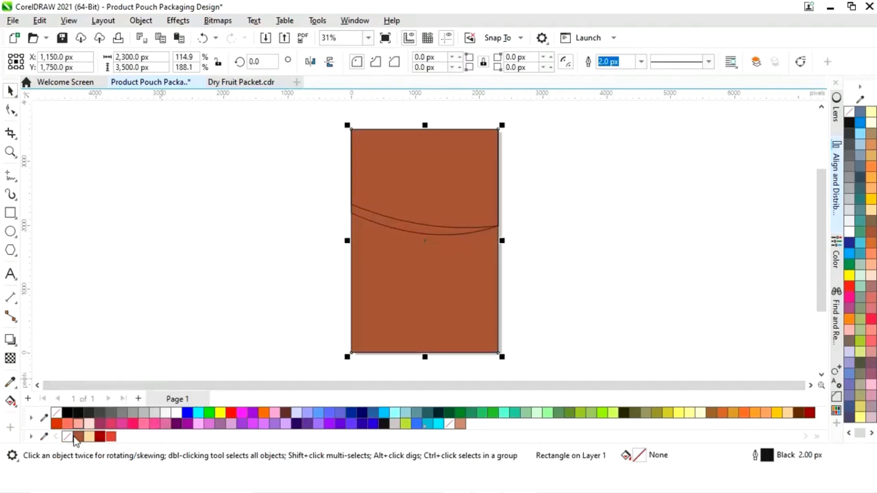
pyautogui.click(230, 319)
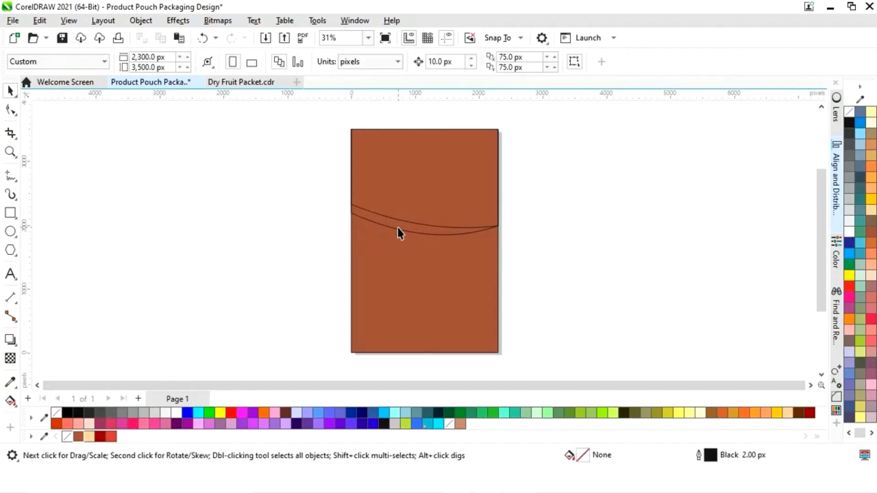
pyautogui.click(404, 212)
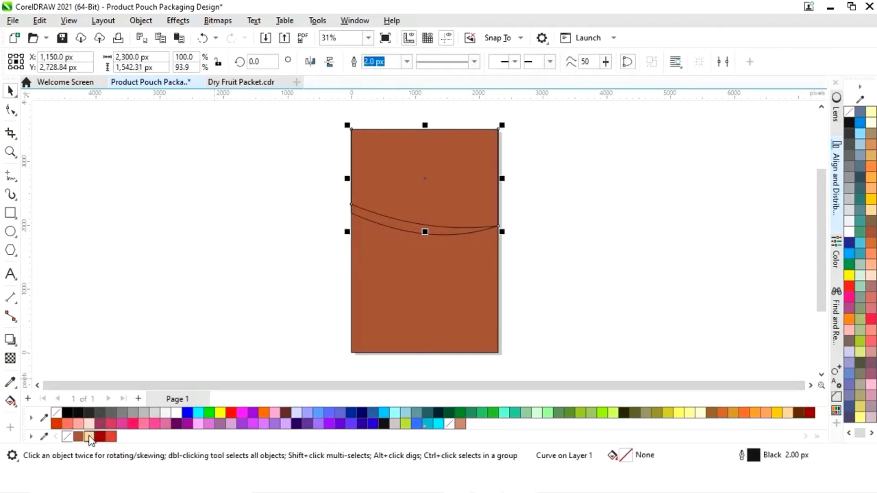
pyautogui.click(89, 437)
pyautogui.click(318, 284)
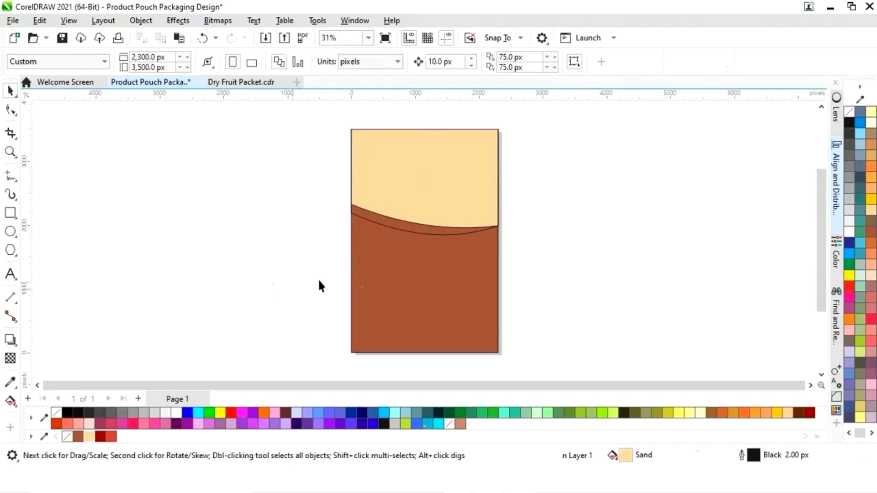
# - Apply a fountain fill to the curved shape forming the band, running from dark red at the left to light red at the right
pyautogui.click(417, 236)
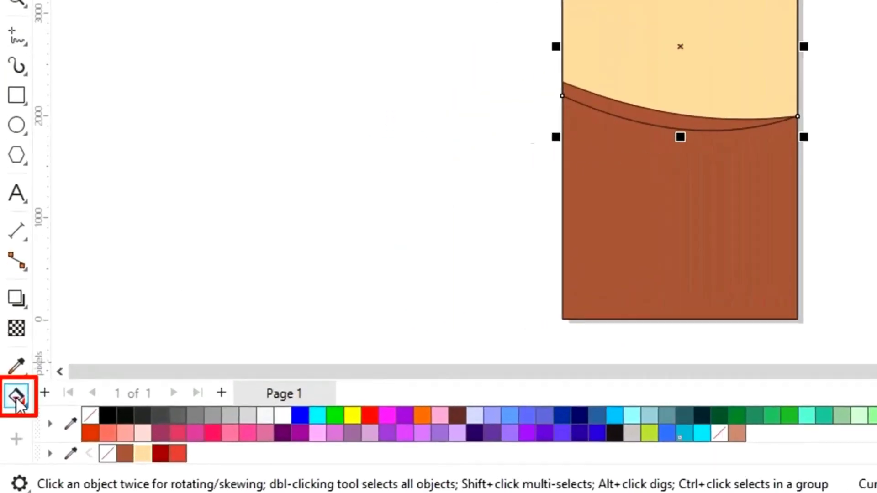
pyautogui.click(16, 396)
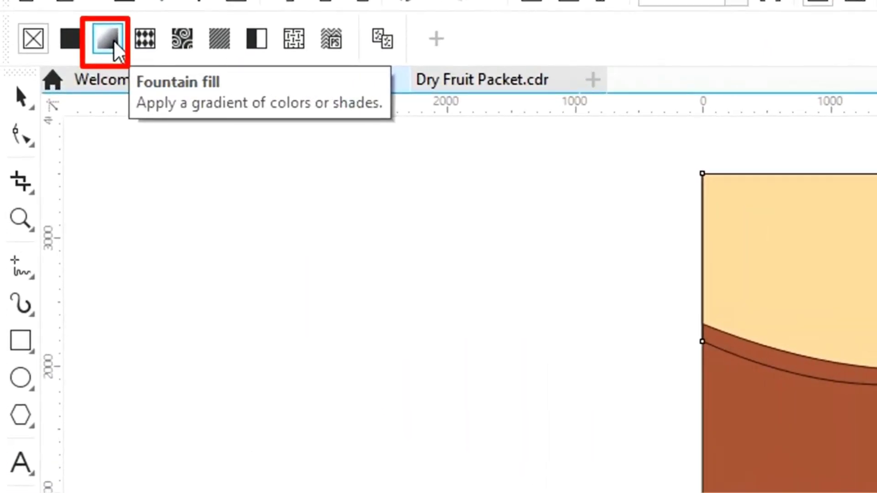
pyautogui.click(114, 39)
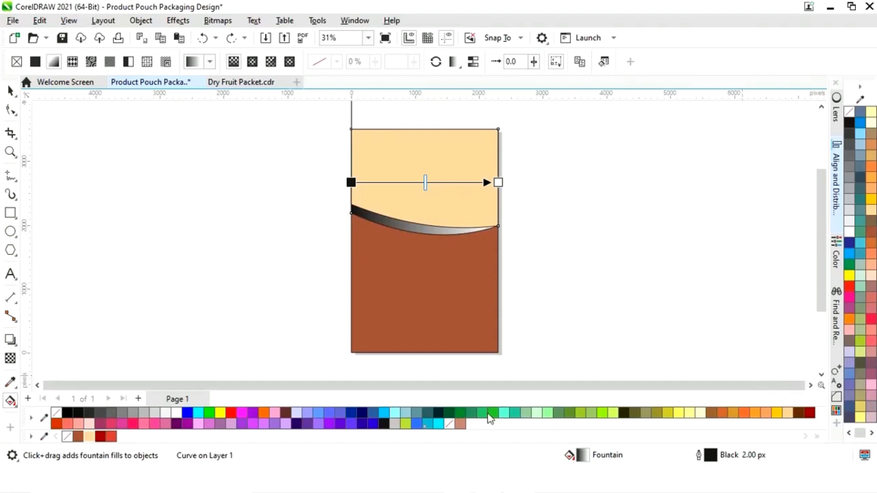
pyautogui.moveTo(98, 439); pyautogui.dragTo(350, 183)
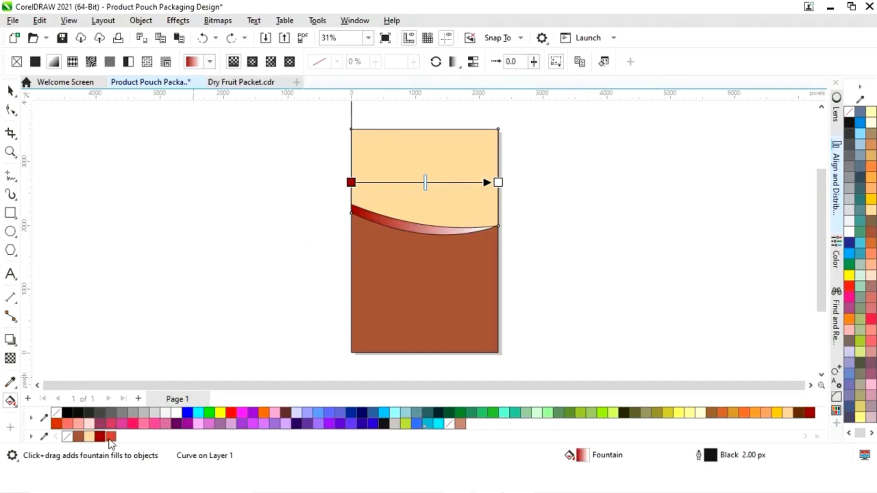
pyautogui.moveTo(111, 437); pyautogui.dragTo(498, 225)
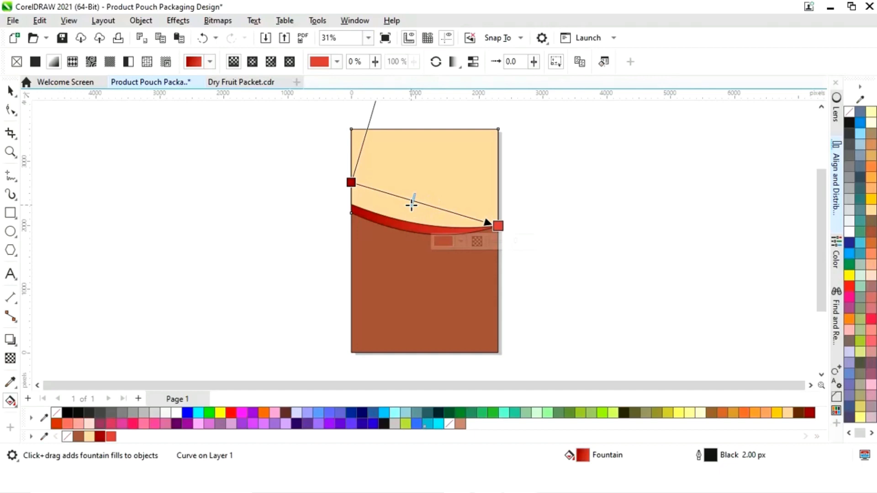
pyautogui.click(10, 90)
pyautogui.click(313, 160)
# - Remove the outlines from all three pouch shapes at once
pyautogui.moveTo(385, 173); pyautogui.dragTo(527, 365)
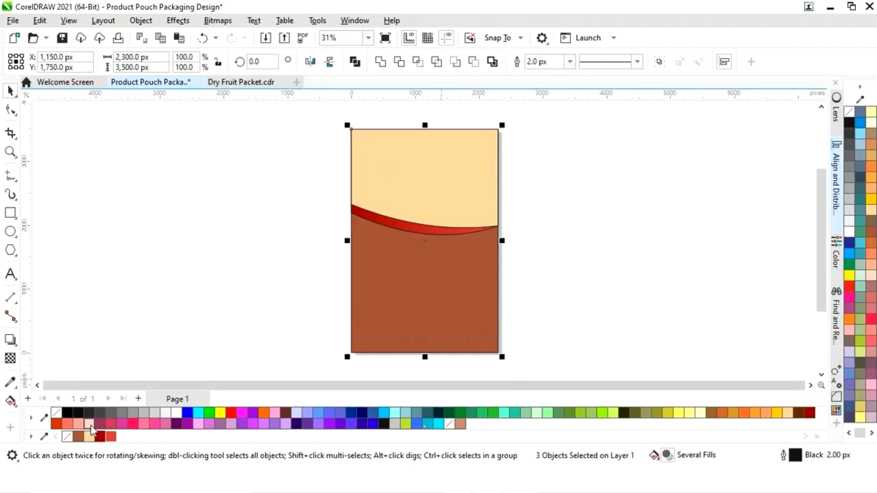
pyautogui.rightClick(68, 437)
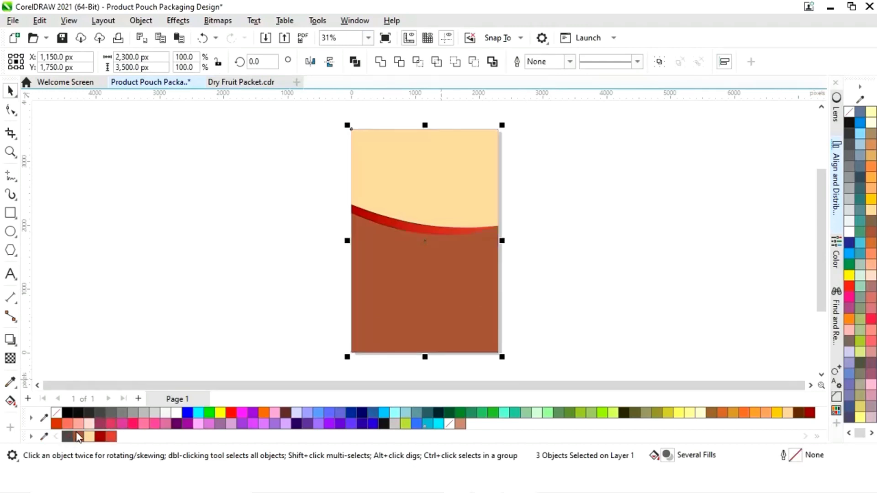
pyautogui.click(573, 266)
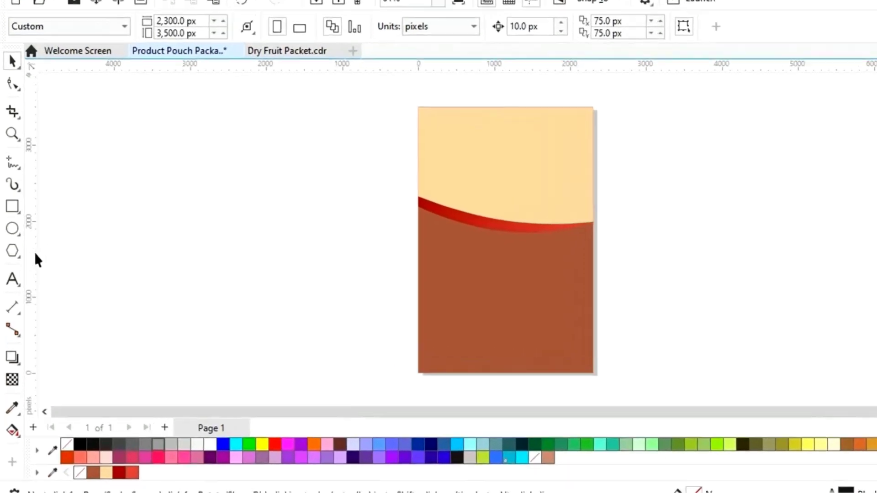
# - Draw a five-pointed star about 1,497 × 1,423 px in the empty area beside the pouch page
pyautogui.click(15, 255)
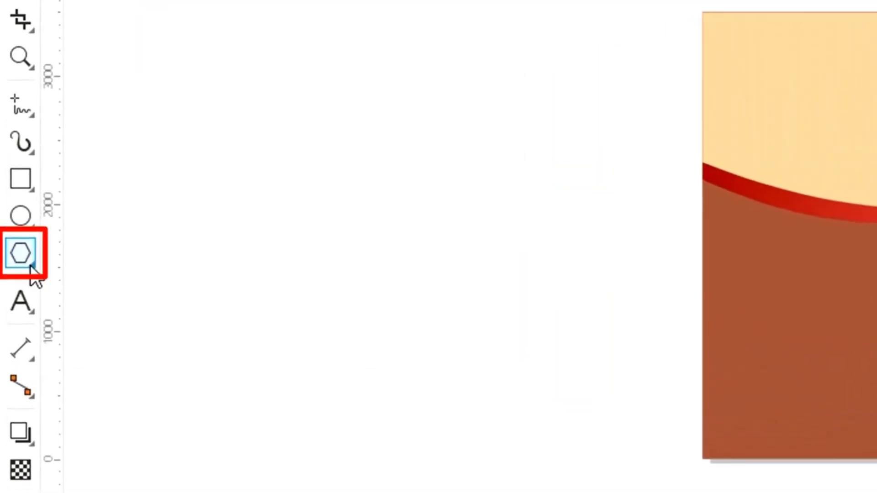
pyautogui.click(33, 268)
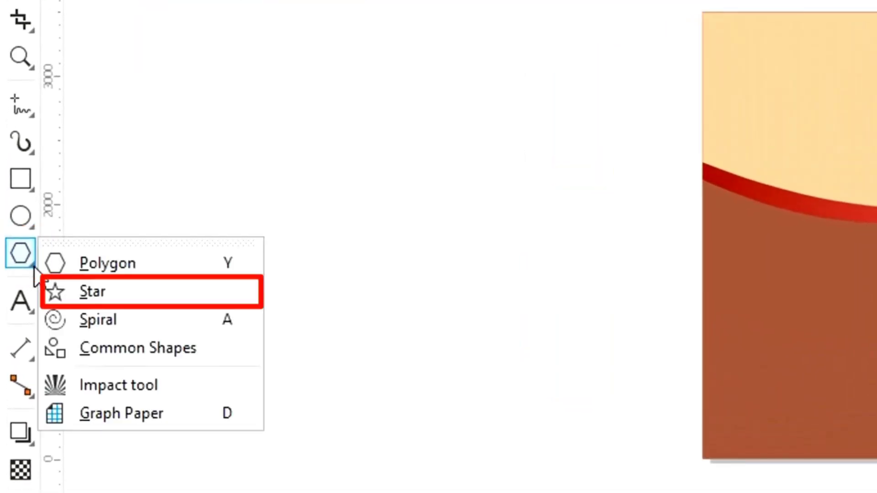
pyautogui.click(94, 297)
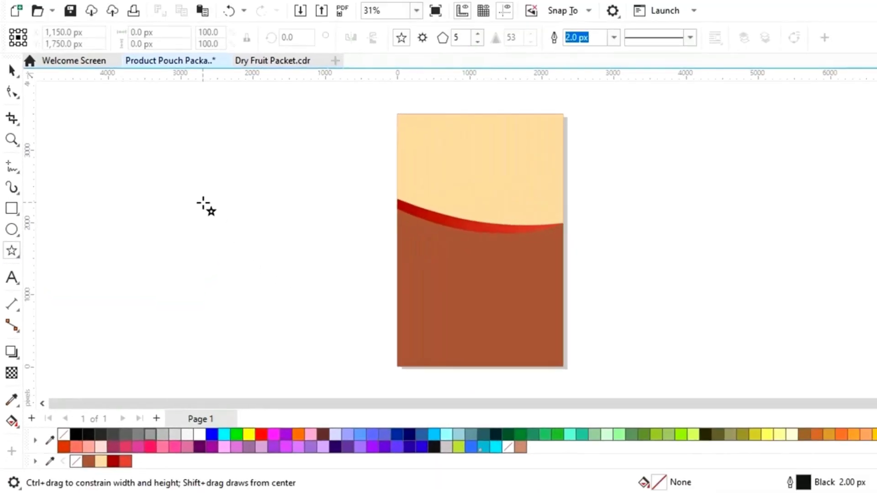
pyautogui.moveTo(365, 172); pyautogui.dragTo(448, 287)
pyautogui.moveTo(224, 269); pyautogui.dragTo(221, 251)
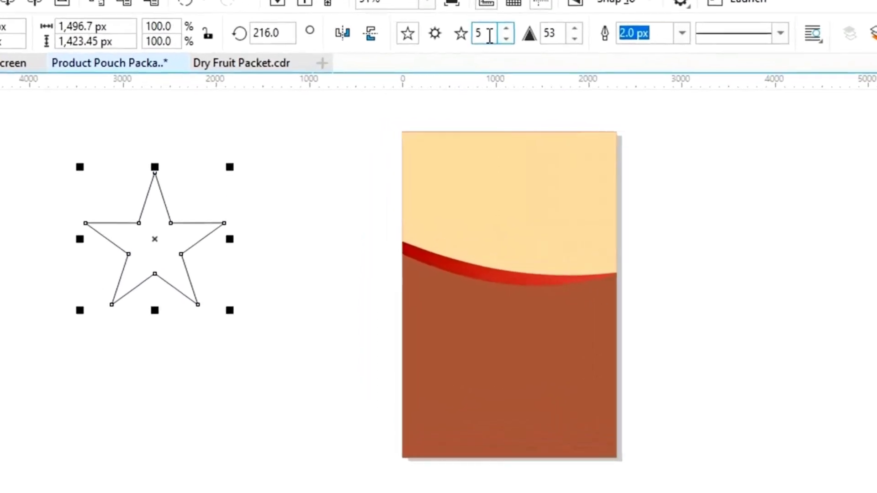
# - Set the star to 20 points with a sharpness of 6
pyautogui.click(406, 62)
pyautogui.write('20')
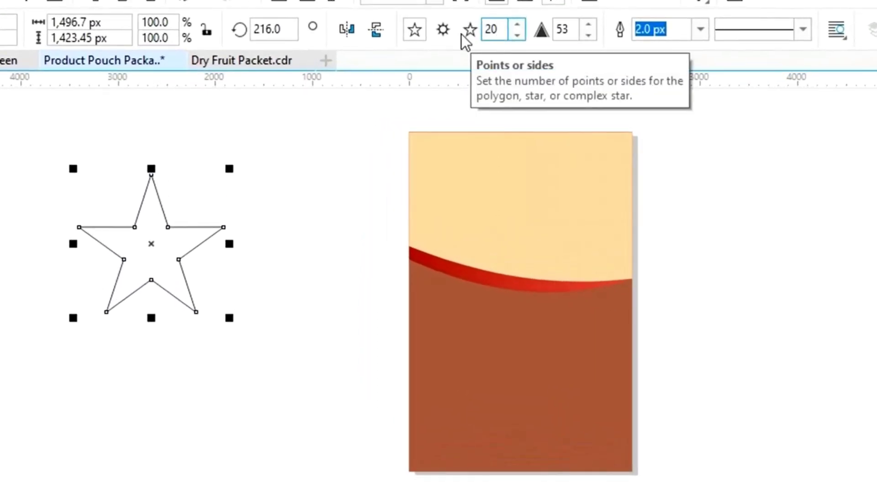
pyautogui.click(564, 29)
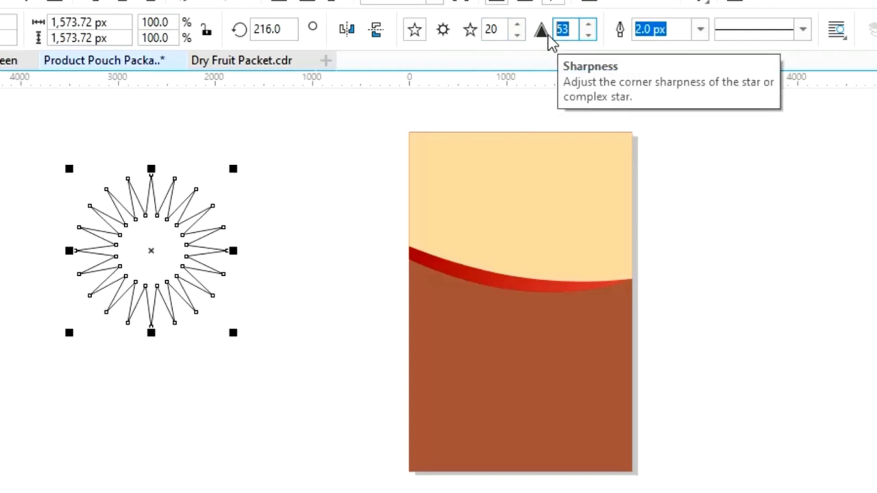
pyautogui.write('6')
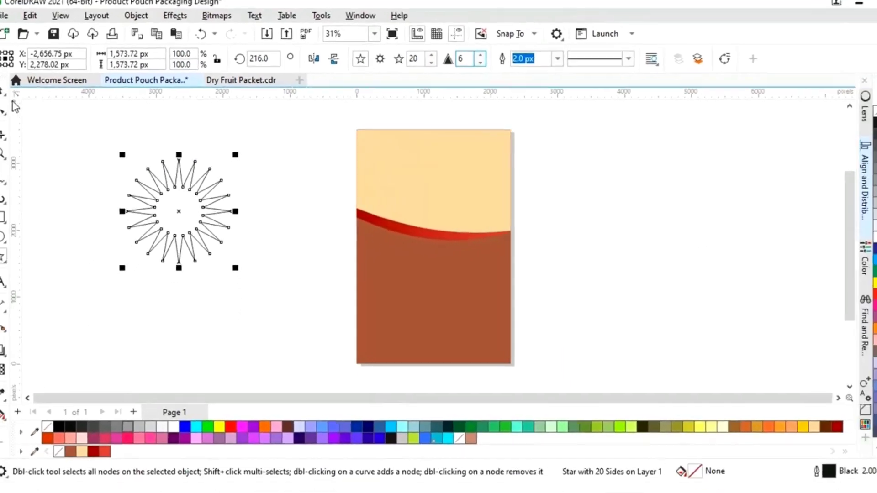
pyautogui.click(11, 91)
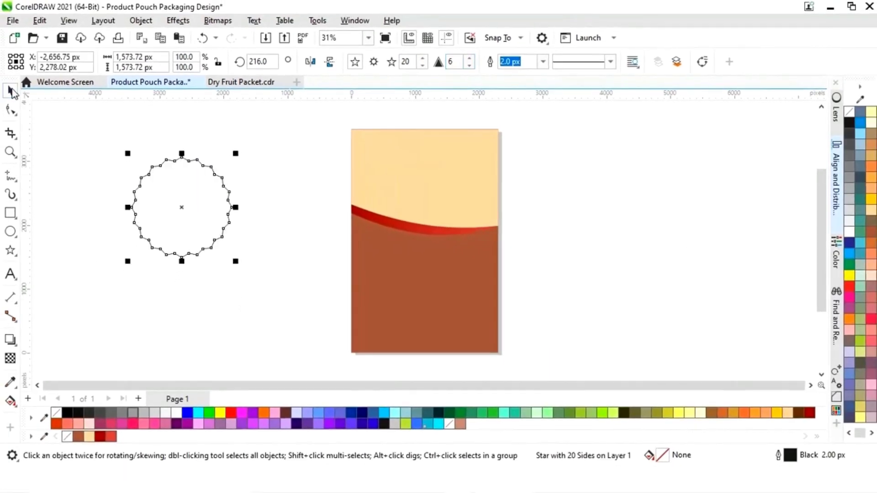
# - Convert the star to curves, then turn all its segments into curves and smooth all its nodes to form a scalloped badge
pyautogui.rightClick(177, 205)
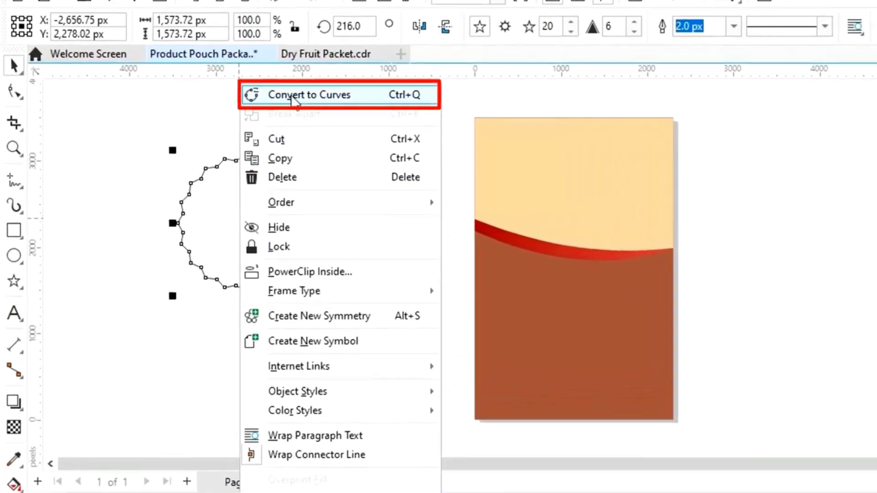
pyautogui.click(219, 110)
pyautogui.click(14, 93)
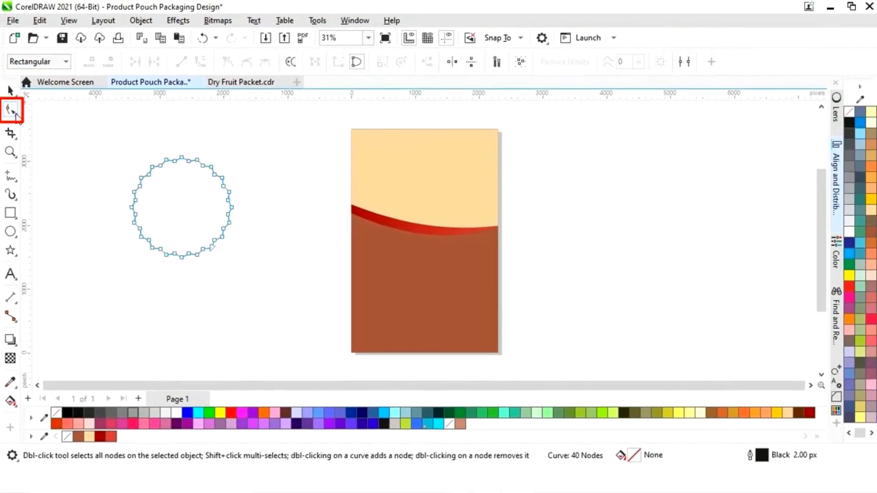
pyautogui.moveTo(260, 268); pyautogui.dragTo(272, 271)
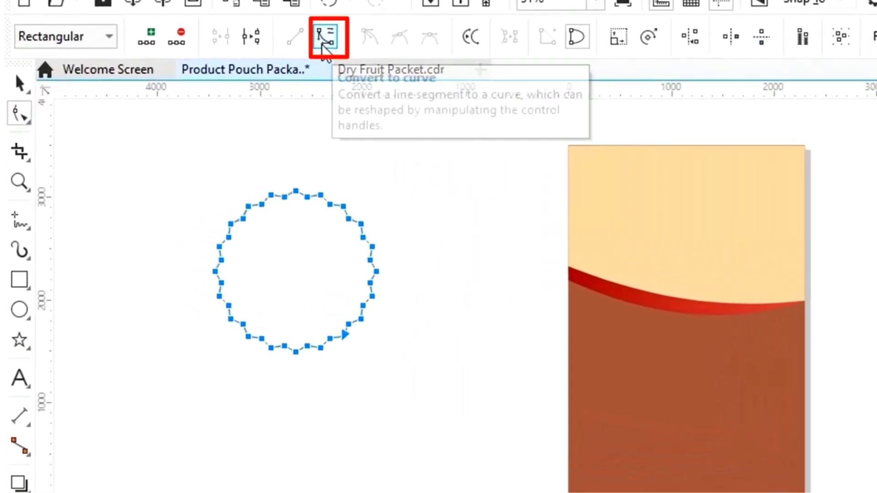
pyautogui.click(324, 41)
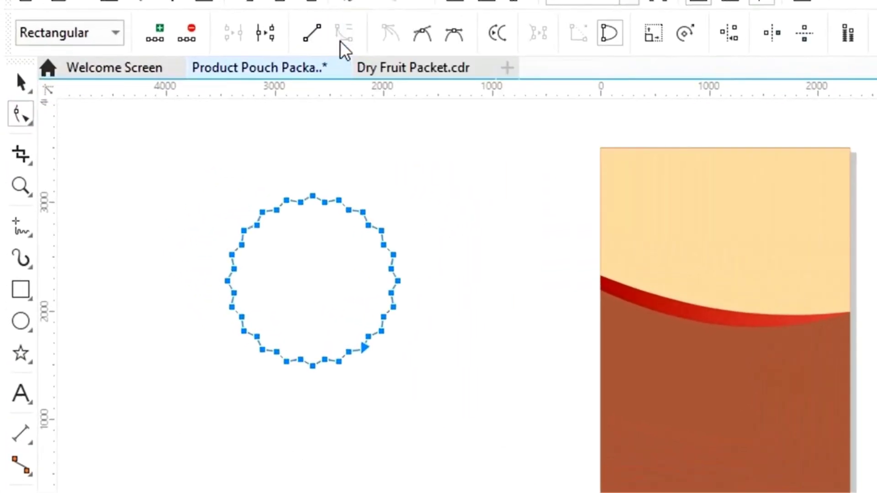
pyautogui.click(454, 34)
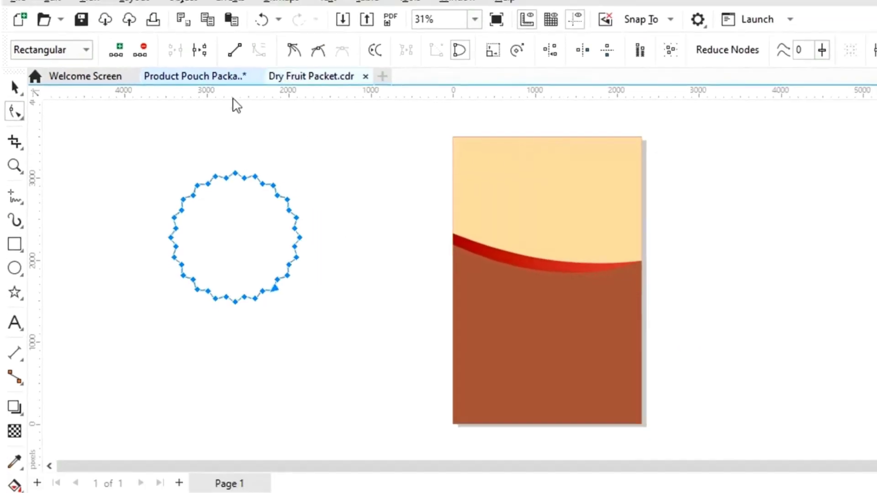
pyautogui.press('space')
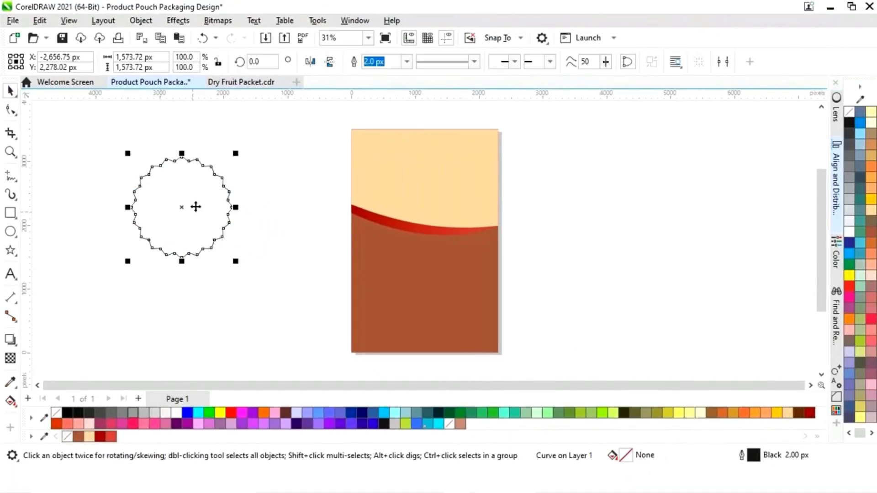
# - Move the scalloped badge onto the sand-coloured upper area and scale it down to about 983 px wide
pyautogui.moveTo(179, 207); pyautogui.dragTo(430, 188)
pyautogui.moveTo(485, 135); pyautogui.dragTo(470, 151)
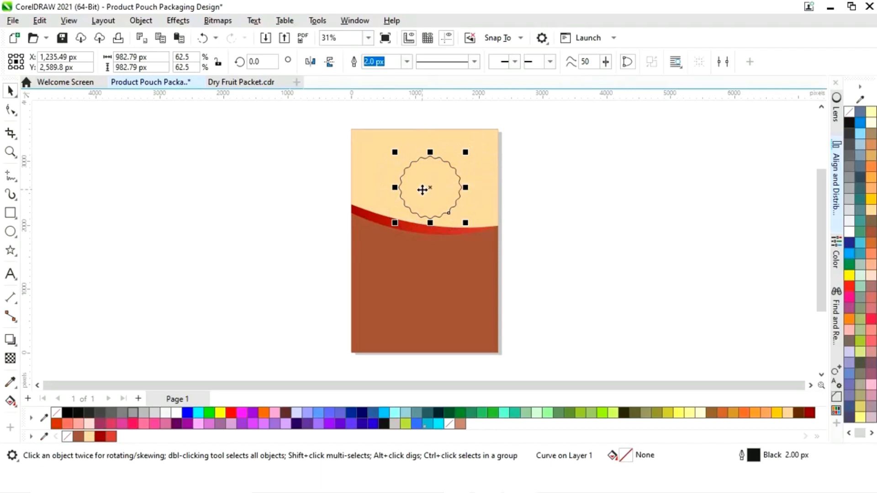
# - Centre the badge horizontally on the sand-coloured upper shape and nudge it up 60 px
pyautogui.keyDown('shift'); pyautogui.click(485, 203); pyautogui.keyUp('shift')
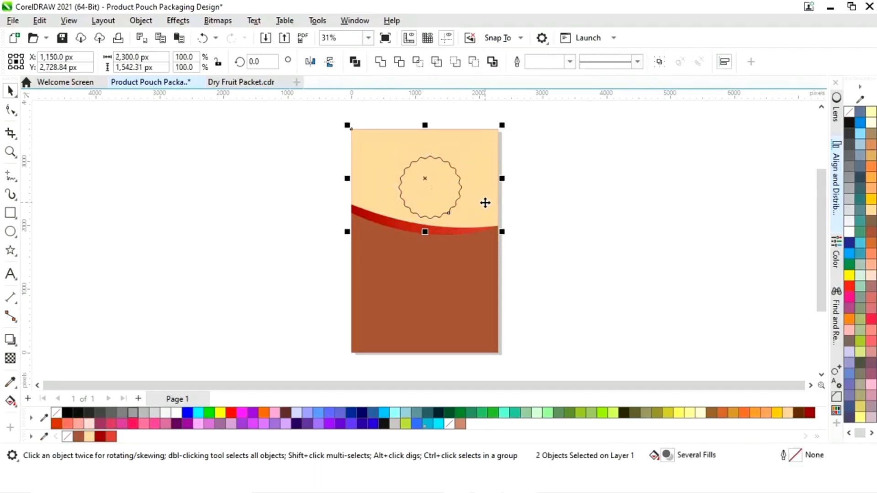
pyautogui.press('e')
pyautogui.press('c')
pyautogui.click(555, 180)
pyautogui.click(447, 190)
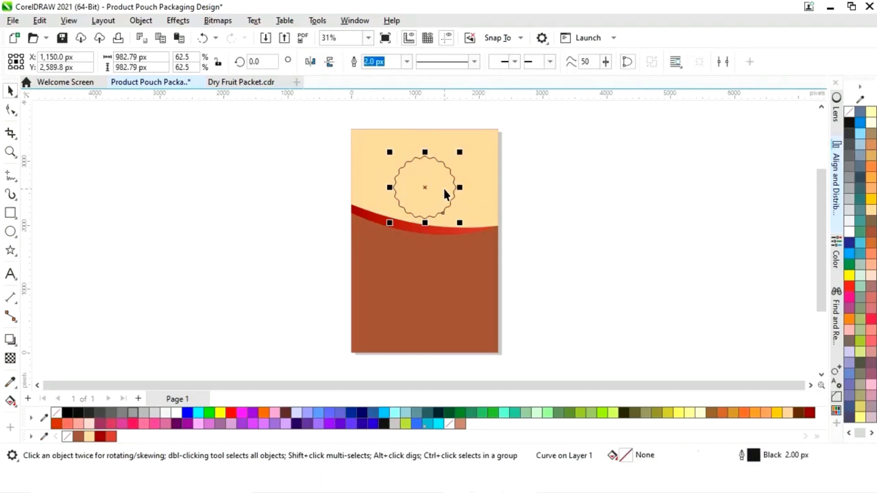
pyautogui.press('Up')
pyautogui.press('Up')
pyautogui.press('Up')
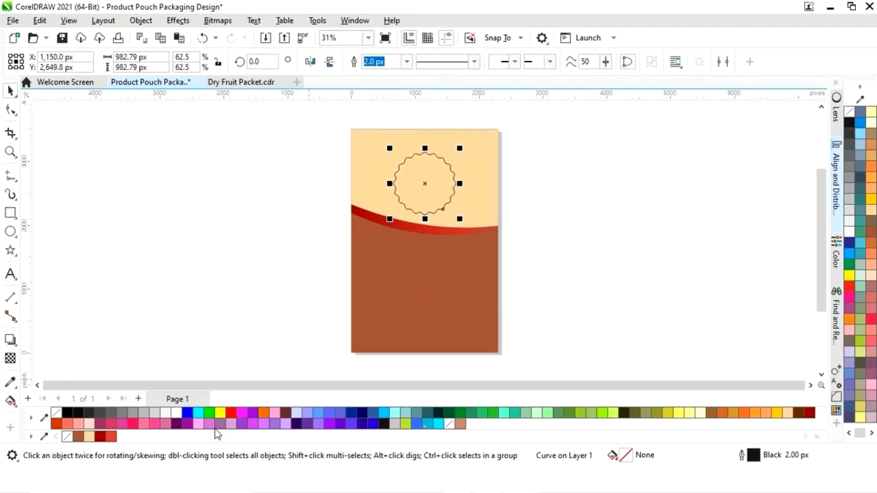
# - Fill the badge with white and add a concentric brown copy about 877 px wide inside it
pyautogui.click(177, 413)
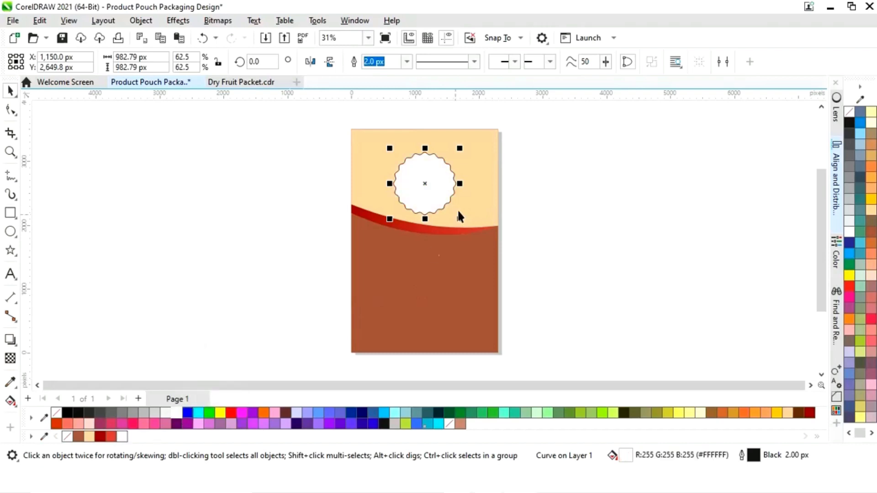
pyautogui.press('z')
pyautogui.moveTo(348, 134); pyautogui.dragTo(515, 239)
pyautogui.moveTo(499, 149)
pyautogui.mouseDown()
pyautogui.moveTo(497, 160)
pyautogui.moveTo(490, 155)
pyautogui.mouseUp()
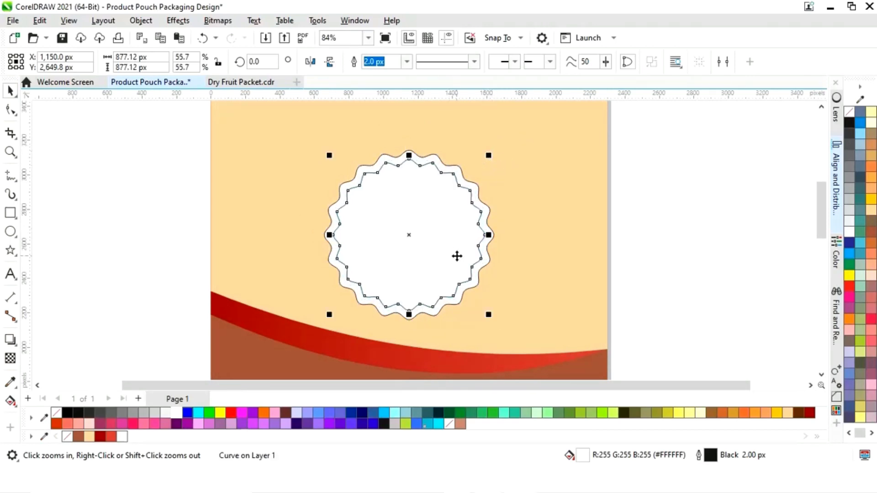
pyautogui.click(78, 436)
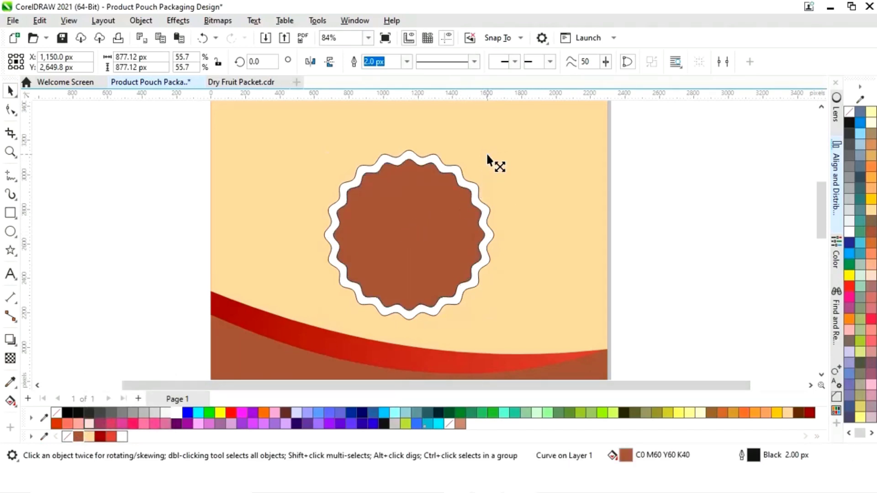
# - Add a concentric white copy about 790 px wide inside the brown one and remove the outlines from all three badge shapes
pyautogui.moveTo(487, 158)
pyautogui.mouseDown()
pyautogui.moveTo(485, 169)
pyautogui.moveTo(480, 163)
pyautogui.mouseUp()
pyautogui.click(177, 413)
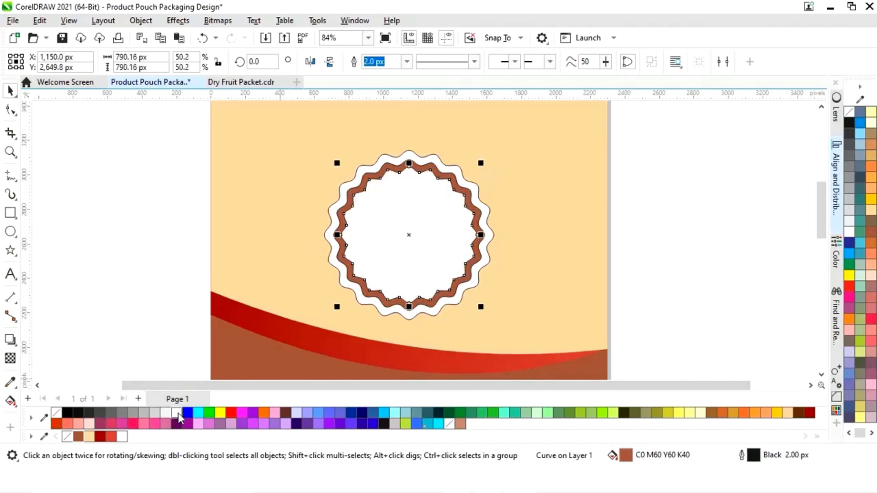
pyautogui.moveTo(143, 325); pyautogui.dragTo(554, 134)
pyautogui.rightClick(67, 436)
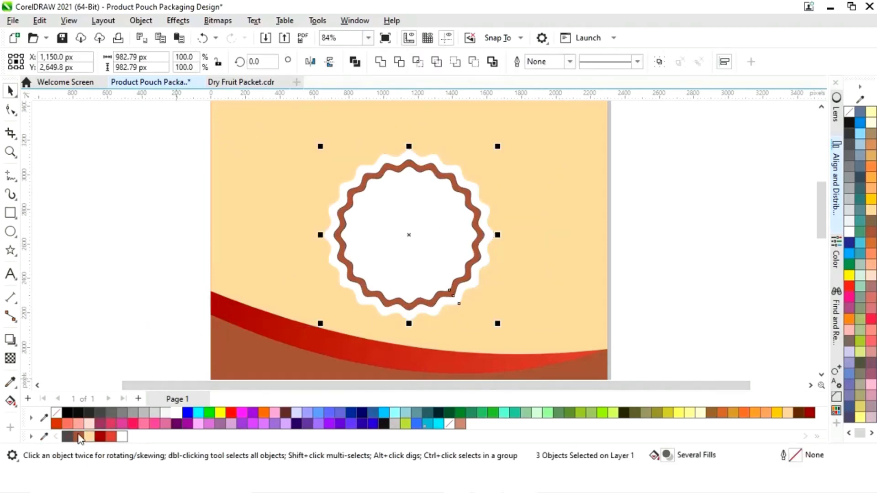
pyautogui.click(712, 218)
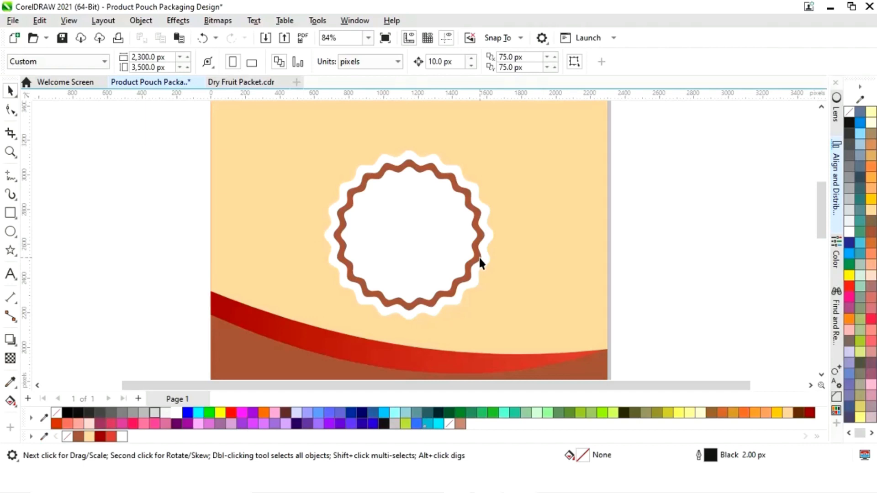
# - Move the two nut images and all the dry-fruit text objects together from far off the page to just beside the pouch
pyautogui.hotkey('shift', 'F4')
pyautogui.scroll(-1, 551, 263)
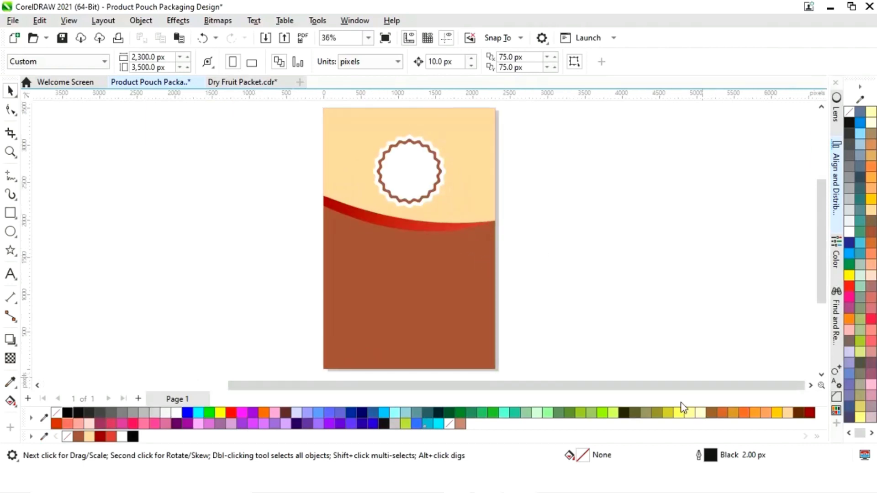
pyautogui.moveTo(679, 391); pyautogui.dragTo(452, 392)
pyautogui.moveTo(350, 246); pyautogui.dragTo(57, 372)
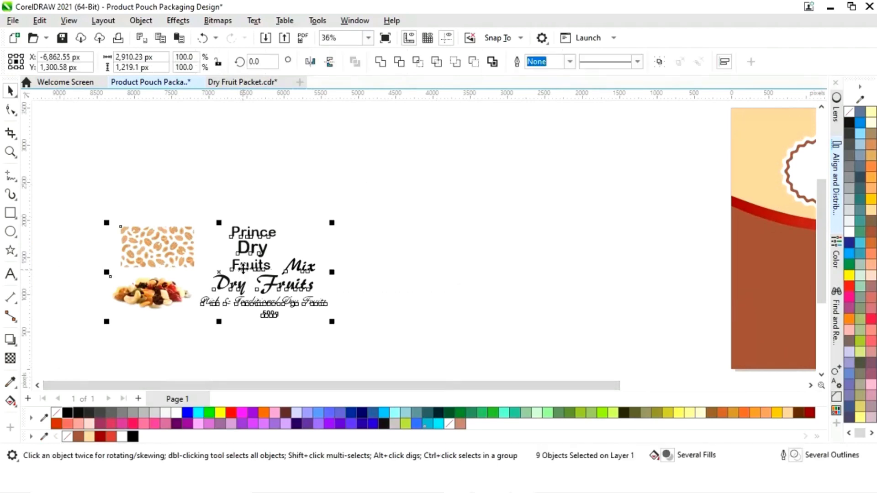
pyautogui.moveTo(243, 267); pyautogui.dragTo(596, 249)
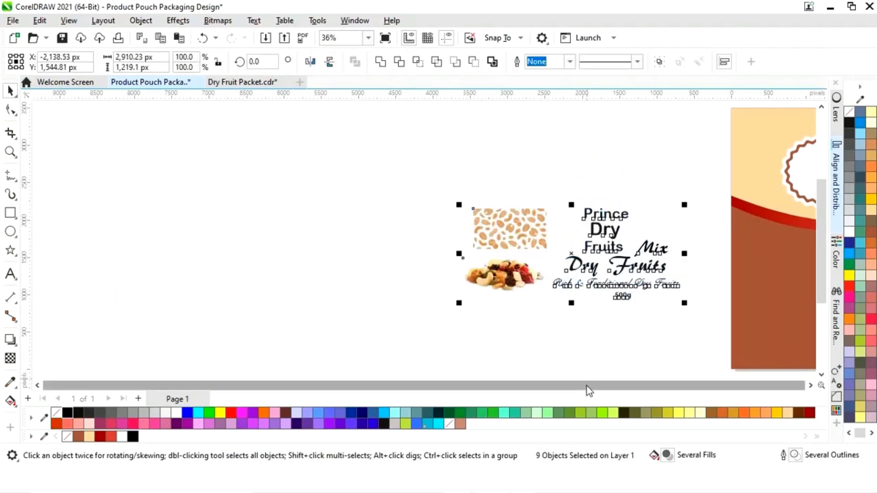
pyautogui.hscroll(5, 812, 390)
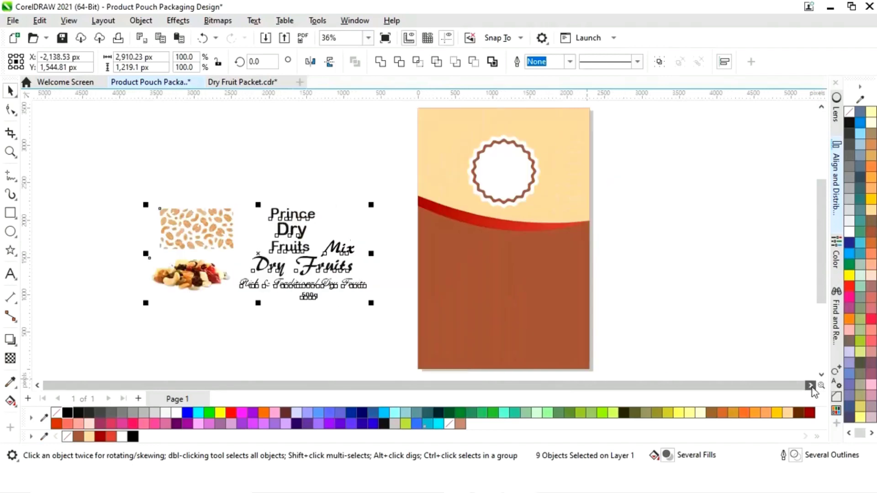
pyautogui.press('Escape')
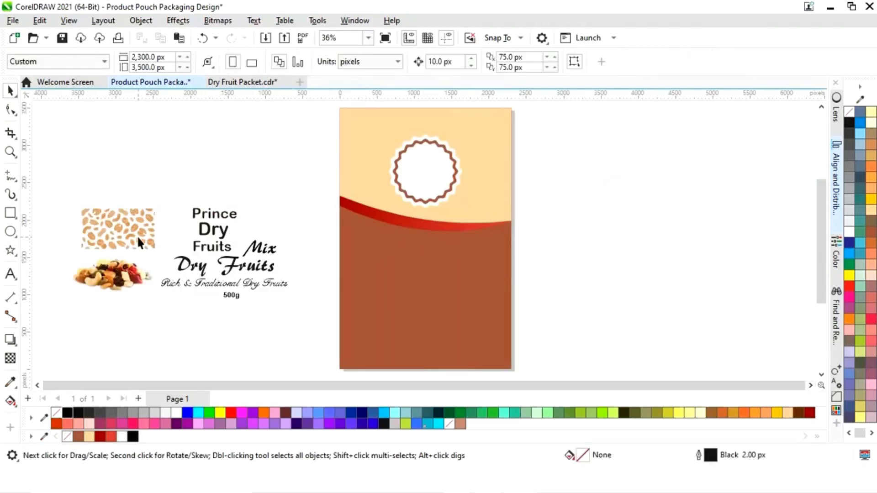
# - Place the nut pattern image over the brown lower area and enlarge it proportionally to about 4,278 px wide
pyautogui.moveTo(136, 235)
pyautogui.mouseDown()
pyautogui.moveTo(386, 320)
pyautogui.moveTo(357, 349)
pyautogui.moveTo(669, 149)
pyautogui.moveTo(671, 164)
pyautogui.mouseUp()
pyautogui.moveTo(548, 235); pyautogui.dragTo(519, 261)
pyautogui.moveTo(648, 190); pyautogui.dragTo(615, 207)
pyautogui.moveTo(517, 262)
pyautogui.mouseDown()
pyautogui.moveTo(517, 246)
pyautogui.moveTo(521, 270)
pyautogui.mouseUp()
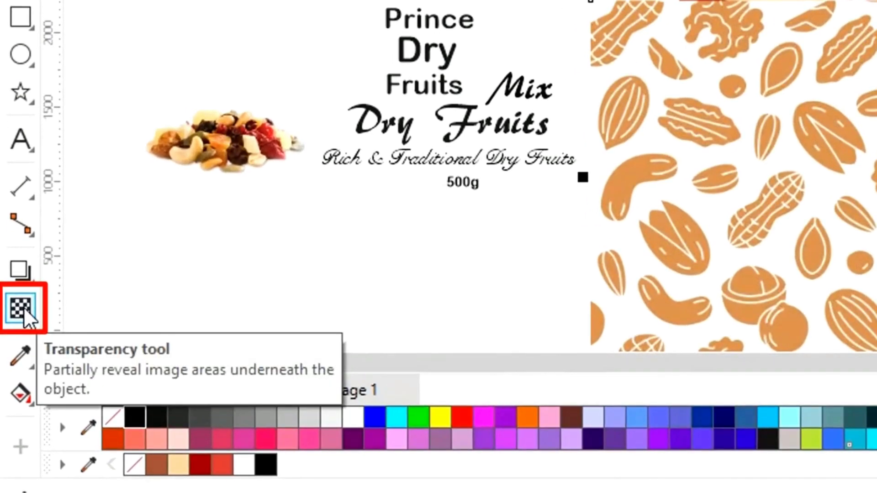
# - Apply a uniform transparency of 65 to the nut pattern image
pyautogui.click(12, 358)
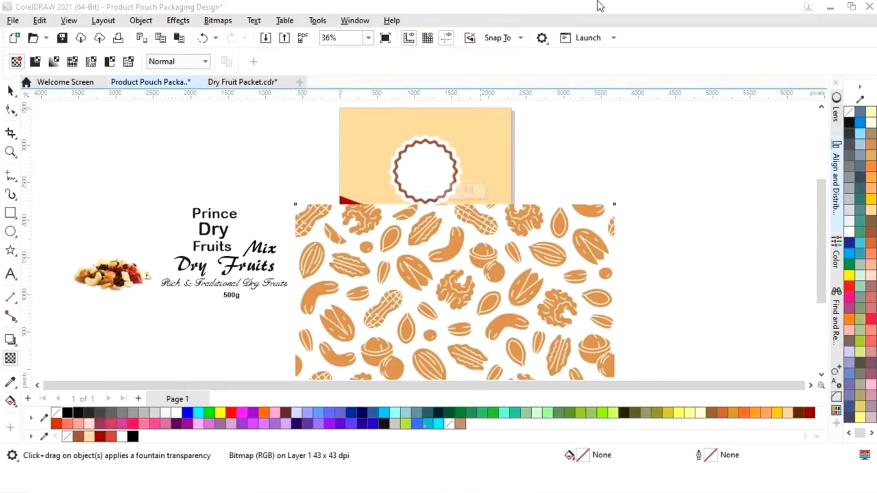
pyautogui.write('65')
pyautogui.press('Return')
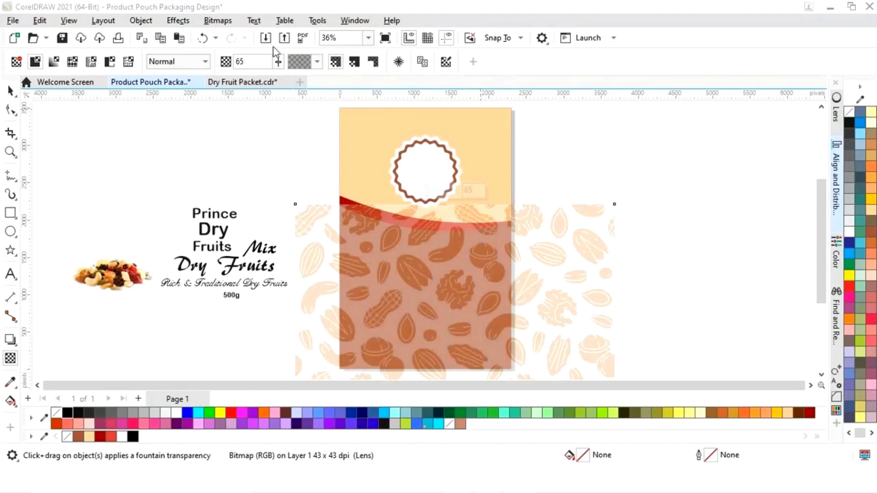
# - Move the nut pattern off the page and PowerClip it inside the full-page brown rectangle
pyautogui.click(11, 90)
pyautogui.moveTo(535, 294); pyautogui.dragTo(714, 292)
pyautogui.moveTo(607, 285); pyautogui.dragTo(643, 264)
pyautogui.rightClick(643, 266)
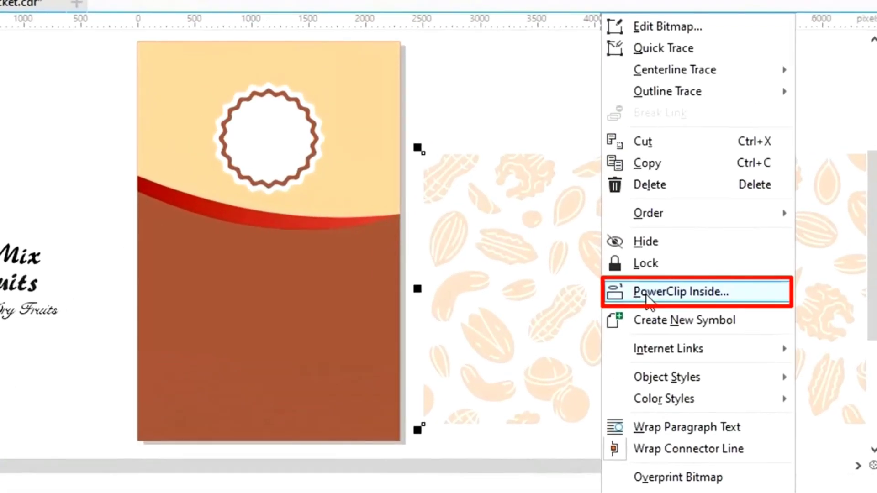
pyautogui.click(657, 283)
pyautogui.click(274, 331)
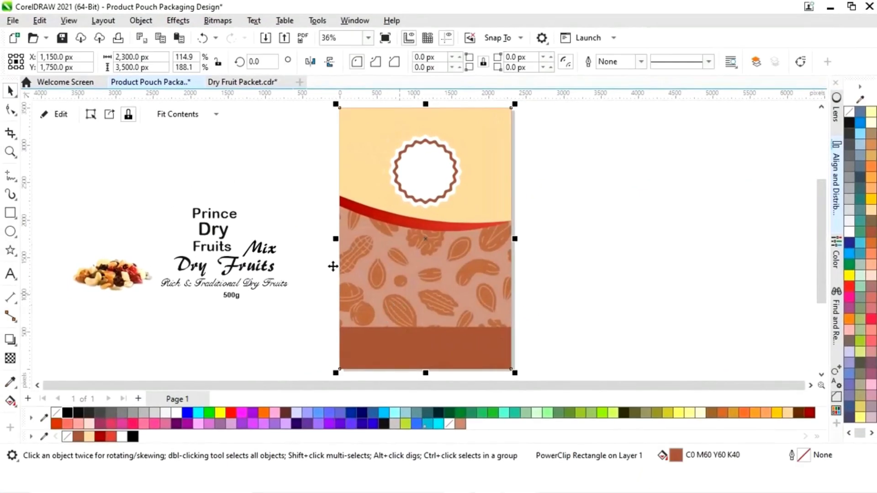
# - Edit the PowerClip contents and lower the nut pattern until it reaches the bottom of the pouch
pyautogui.click(61, 114)
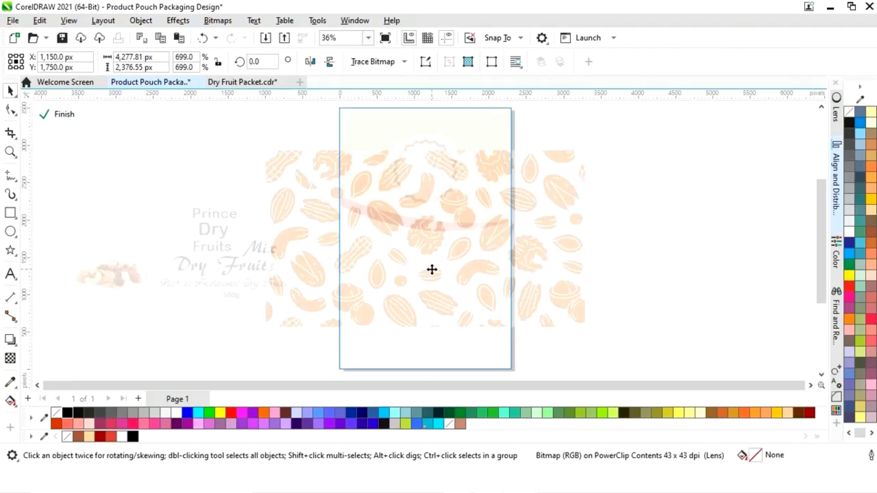
pyautogui.moveTo(430, 268); pyautogui.dragTo(433, 322)
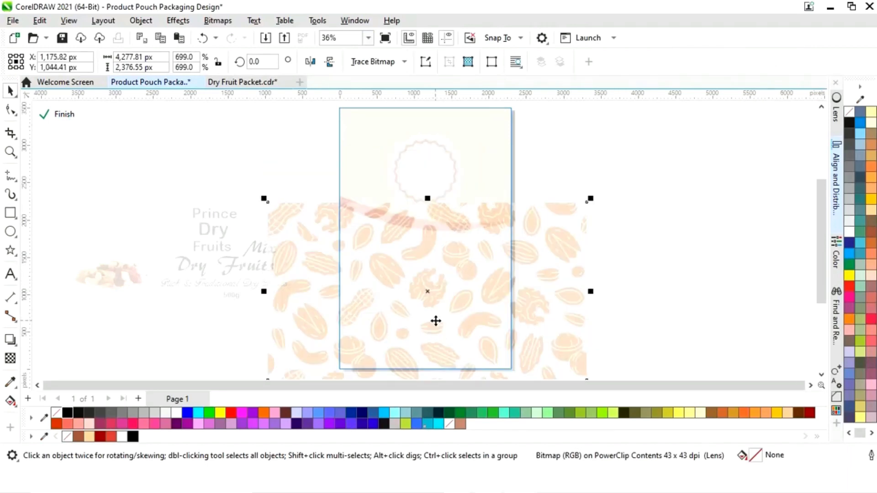
pyautogui.click(436, 321)
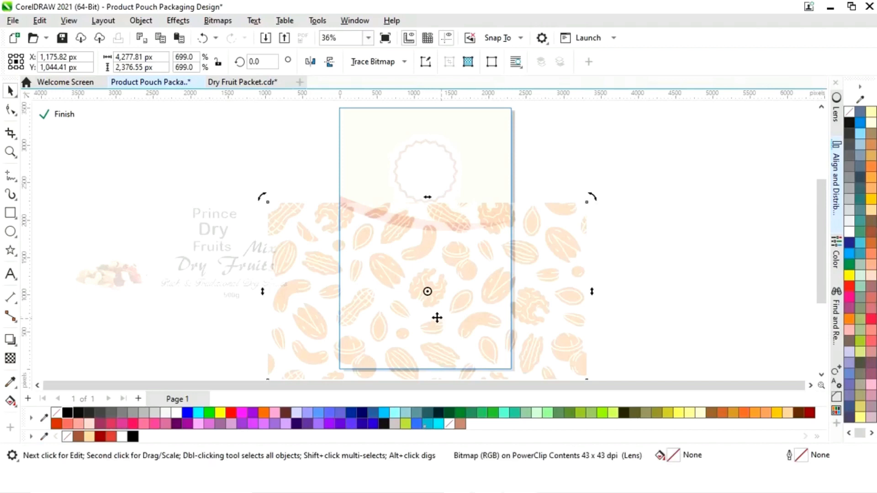
pyautogui.click(61, 120)
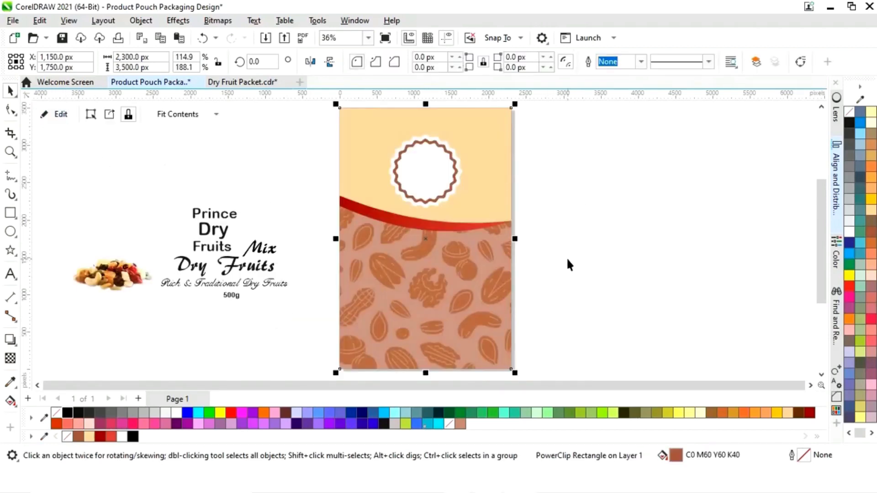
pyautogui.click(177, 154)
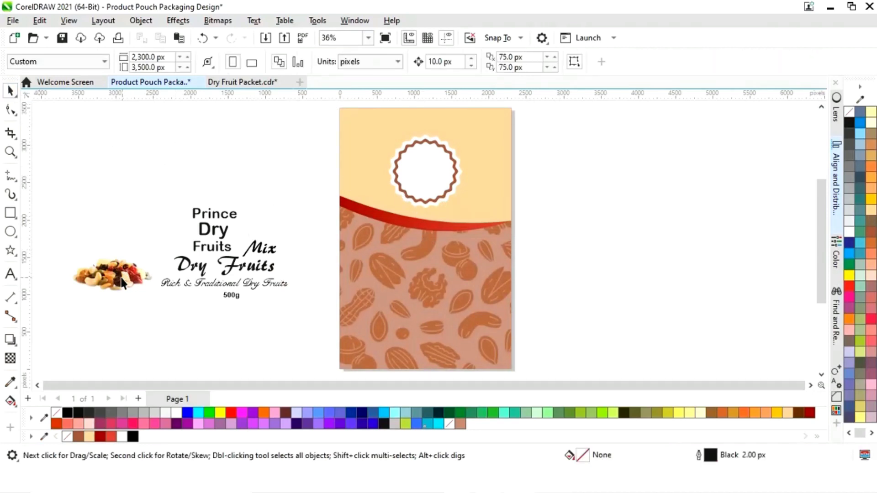
# - Place the dry-fruit photo on the brown lower area at about 1,865 px wide and centre it horizontally on the pouch
pyautogui.click(106, 288)
pyautogui.moveTo(106, 288); pyautogui.dragTo(419, 309)
pyautogui.moveTo(465, 288); pyautogui.dragTo(454, 307)
pyautogui.keyDown('shift'); pyautogui.click(494, 347); pyautogui.keyUp('shift')
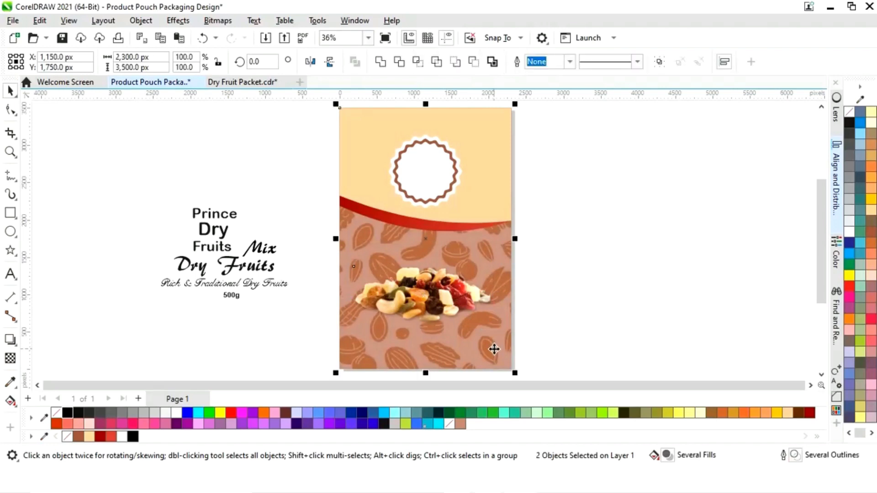
pyautogui.press('c')
pyautogui.click(583, 294)
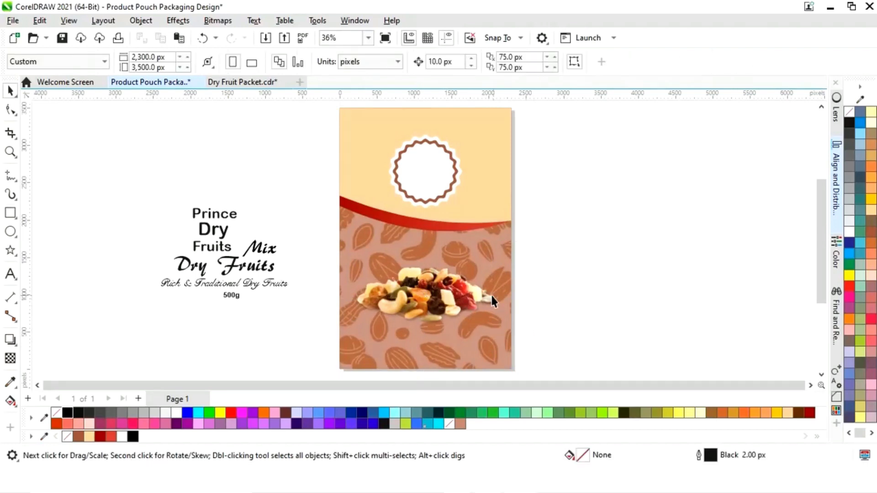
# - Nudge the dry-fruit photo straight down to a Y position of about 548 px
pyautogui.click(447, 295)
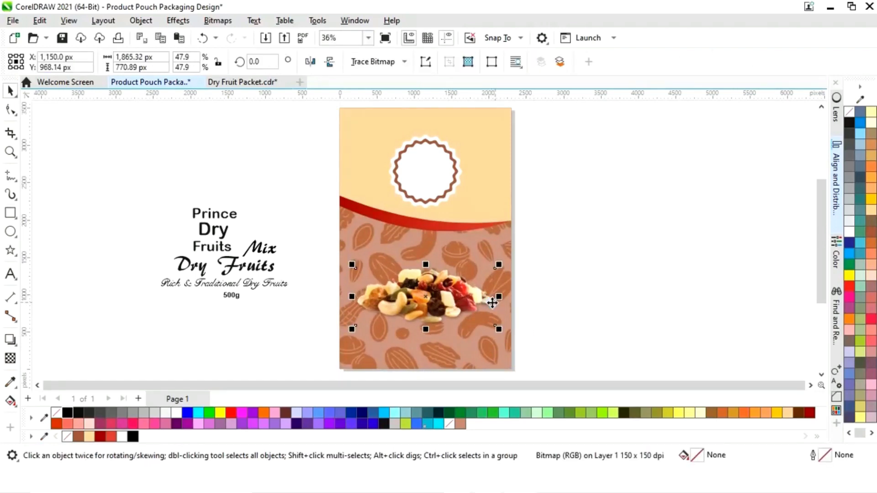
pyautogui.press('Down')
pyautogui.press('Down')
pyautogui.press('Down')
pyautogui.press('Down')
pyautogui.press('Down')
pyautogui.press('Down')
pyautogui.press('Down')
pyautogui.press('Down')
pyautogui.press('Down')
pyautogui.press('Down')
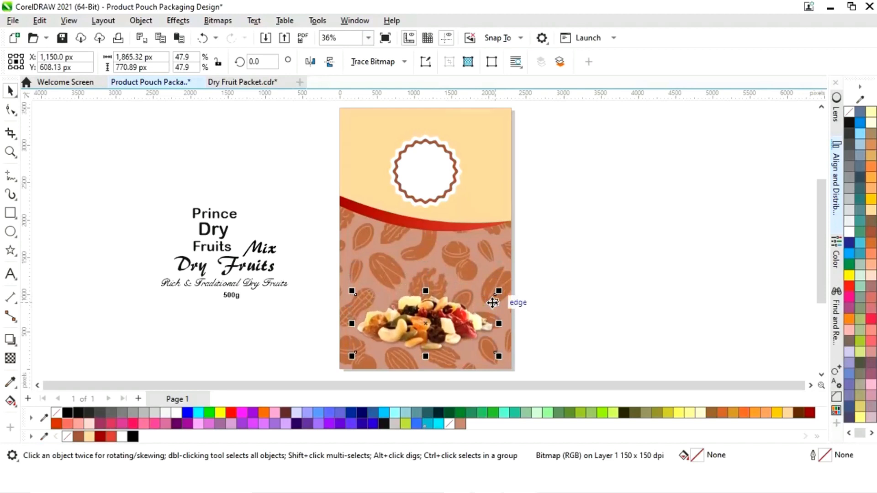
pyautogui.press('Down')
pyautogui.press('Down')
pyautogui.press('Down')
pyautogui.press('Down')
pyautogui.press('Down')
pyautogui.press('Down')
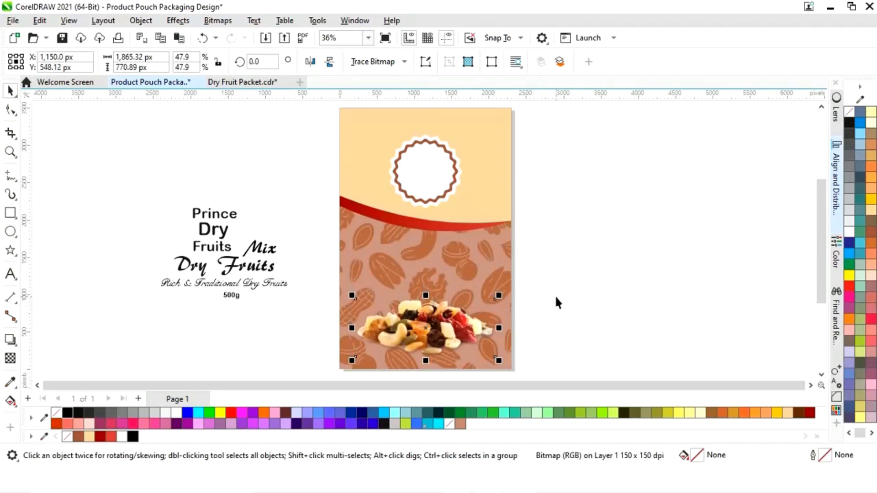
pyautogui.click(554, 294)
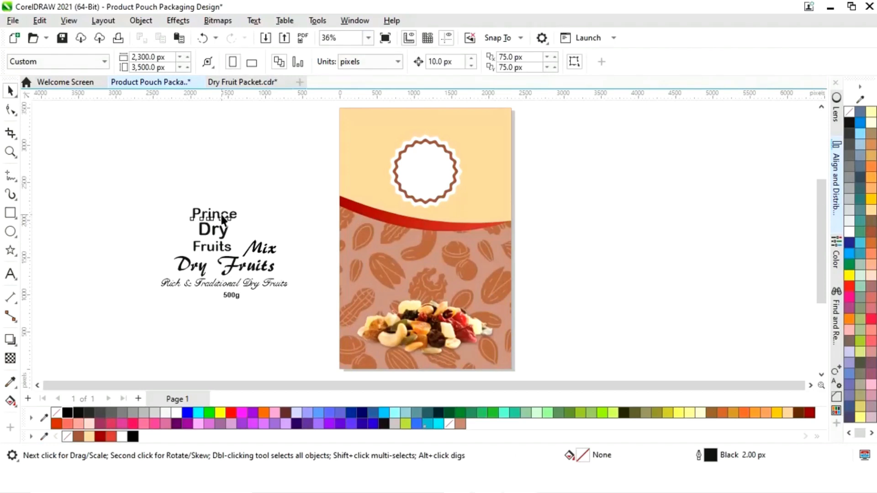
# - Place the "Prince" text in the upper part of the badge and shrink it to about 425 px wide
pyautogui.moveTo(223, 219); pyautogui.dragTo(429, 157)
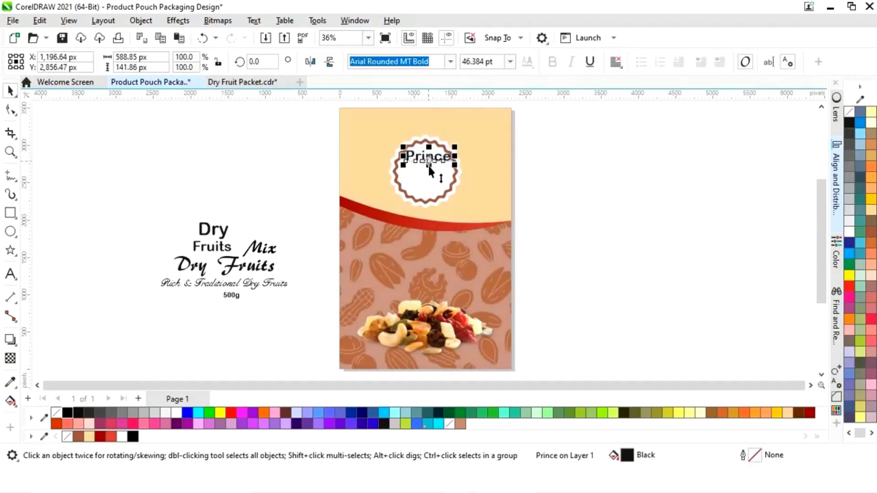
pyautogui.press('z')
pyautogui.moveTo(371, 139); pyautogui.dragTo(501, 231)
pyautogui.moveTo(482, 156); pyautogui.dragTo(465, 161)
# - Fill the "Prince" text with dark red #9B0202 and centre it horizontally on the badge
pyautogui.click(100, 436)
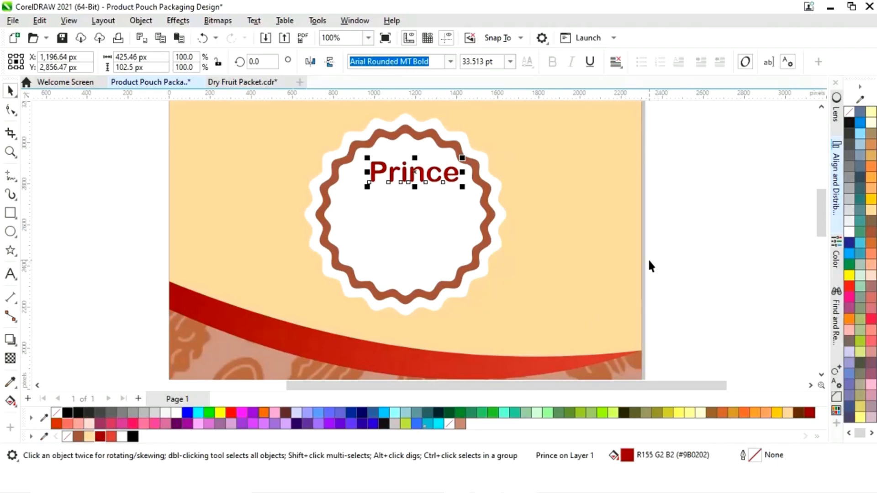
pyautogui.keyDown('shift'); pyautogui.click(431, 215); pyautogui.keyUp('shift')
pyautogui.press('c')
pyautogui.press('Escape')
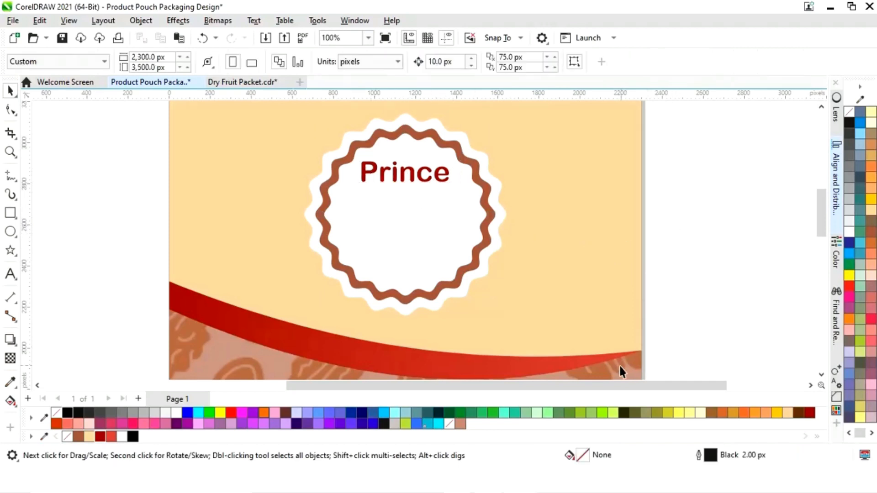
# - Move the separate "Dry" and "Fruits" texts together into the badge below "Prince"
pyautogui.scroll(-2, 600, 372)
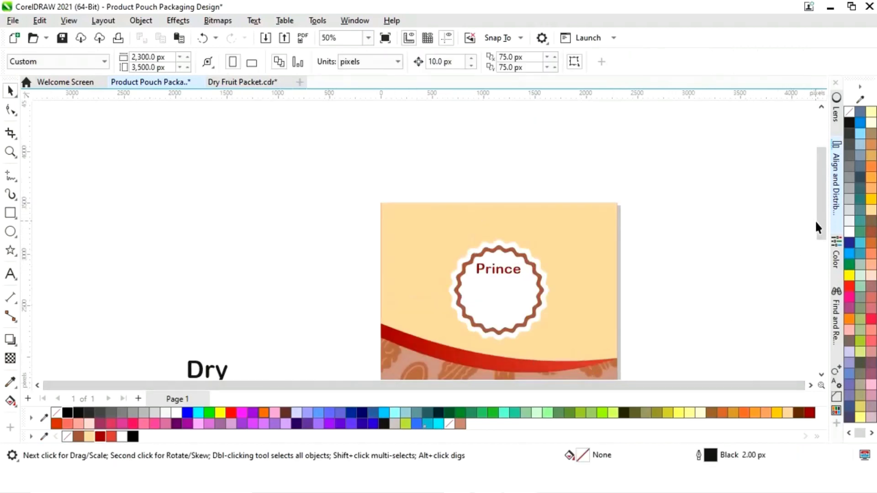
pyautogui.moveTo(815, 221); pyautogui.dragTo(571, 281)
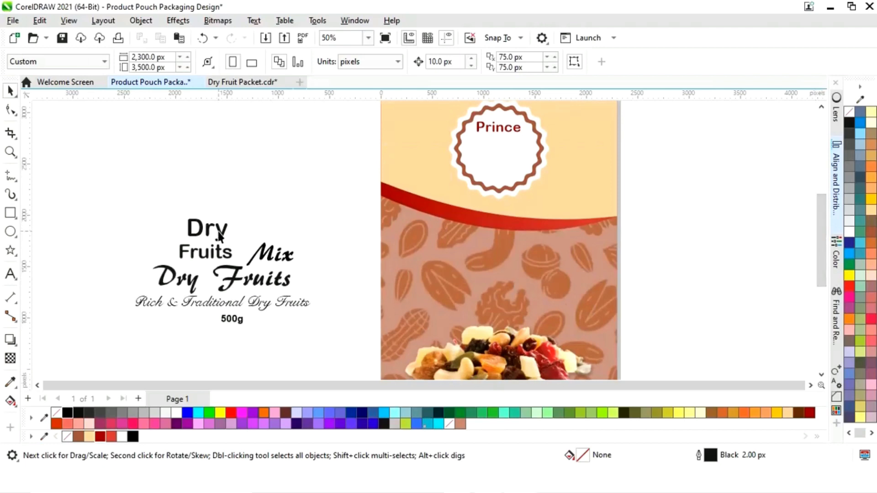
pyautogui.click(220, 236)
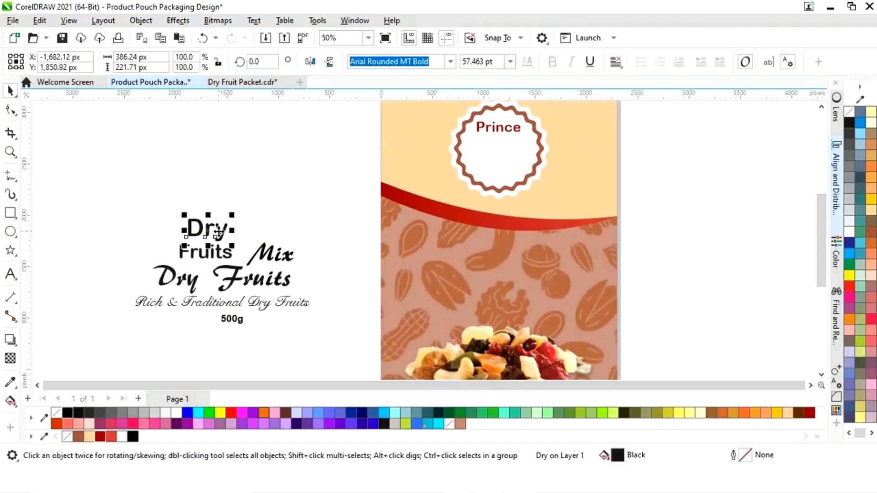
pyautogui.keyDown('shift'); pyautogui.click(231, 259); pyautogui.keyUp('shift')
pyautogui.moveTo(209, 240); pyautogui.dragTo(498, 156)
# - Centre the "Dry" and "Fruits" texts horizontally on the scalloped badge
pyautogui.press('z')
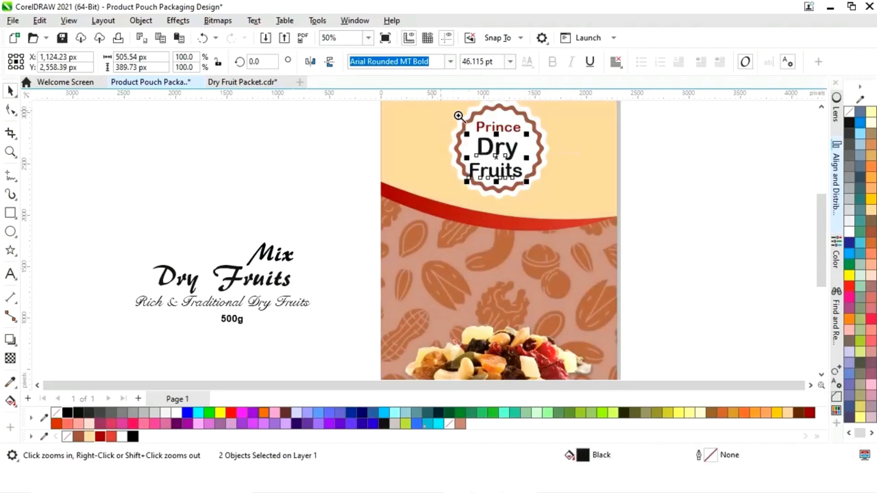
pyautogui.moveTo(458, 116); pyautogui.dragTo(571, 203)
pyautogui.press('space')
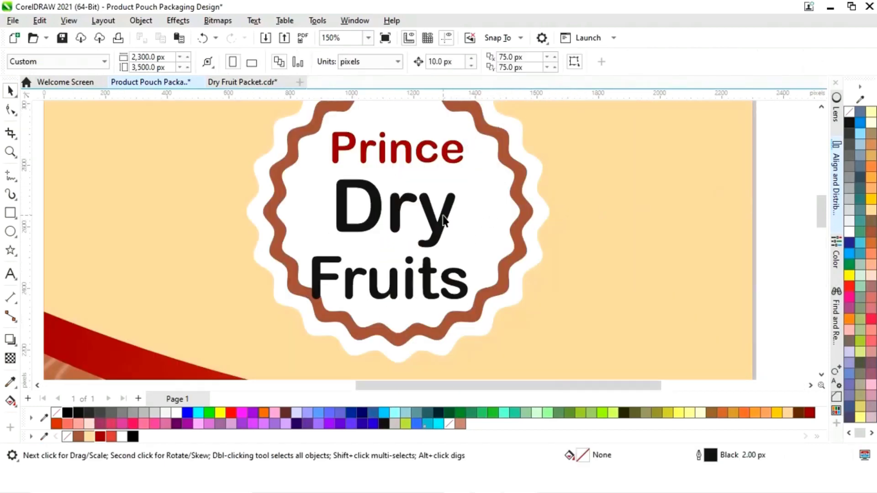
pyautogui.click(438, 224)
pyautogui.keyDown('shift'); pyautogui.click(427, 286); pyautogui.keyUp('shift')
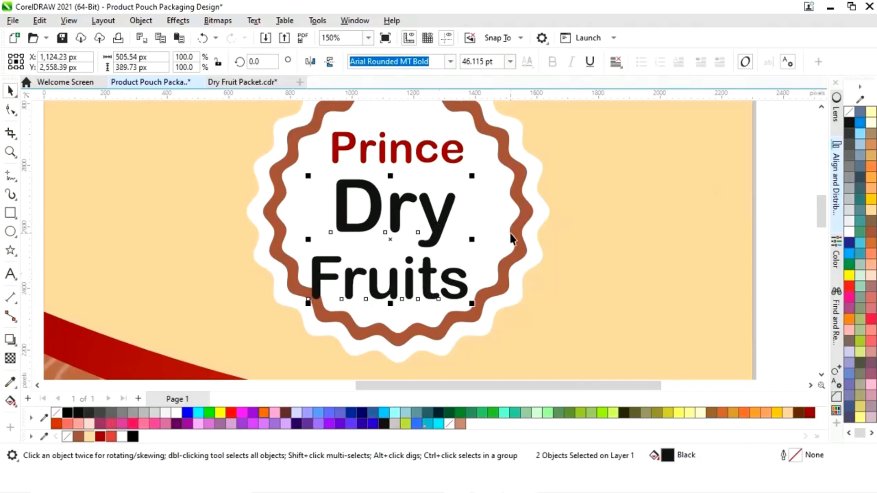
pyautogui.keyDown('shift'); pyautogui.click(511, 236); pyautogui.keyUp('shift')
pyautogui.press('c')
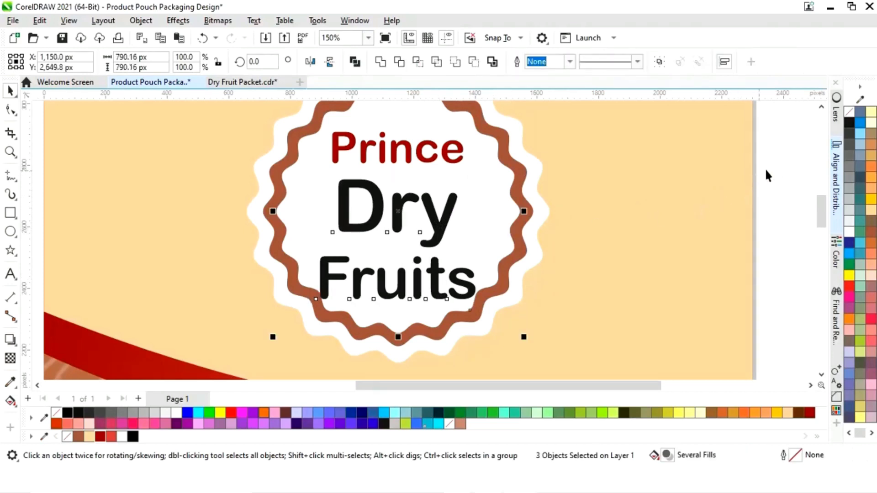
pyautogui.press('Escape')
# - Nudge the badge's "Fruits" text up to a Y position of about 2,464 px and shrink it to about 40 pt
pyautogui.click(438, 277)
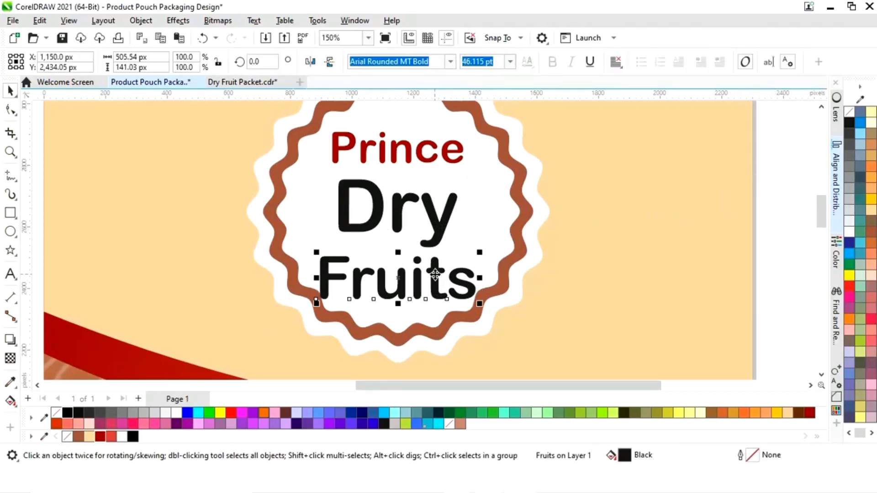
pyautogui.press('Up')
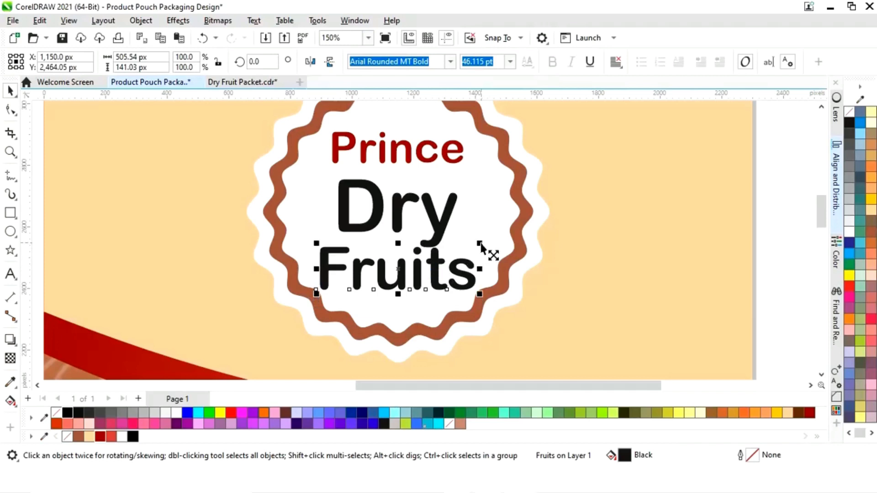
pyautogui.moveTo(480, 244); pyautogui.dragTo(473, 243)
# - Fill the badge's "Dry" and "Fruits" texts with the brown C0 M60 Y60 K40
pyautogui.click(445, 228)
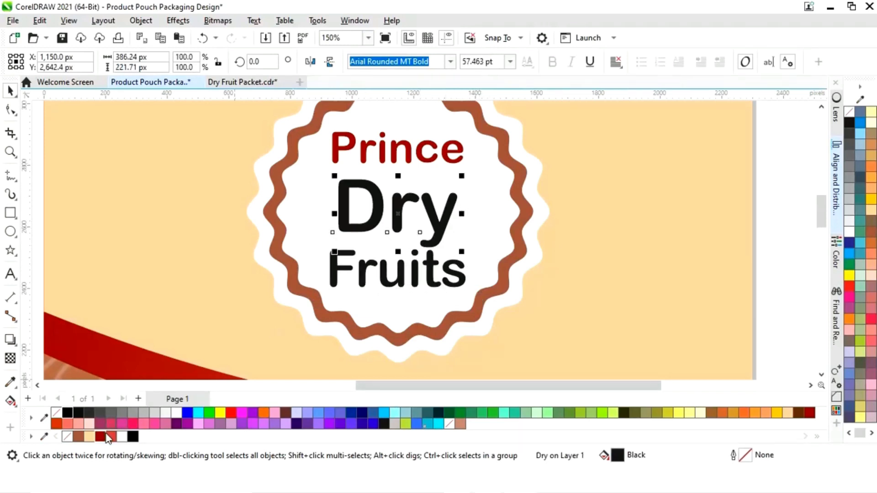
pyautogui.click(80, 436)
pyautogui.click(415, 281)
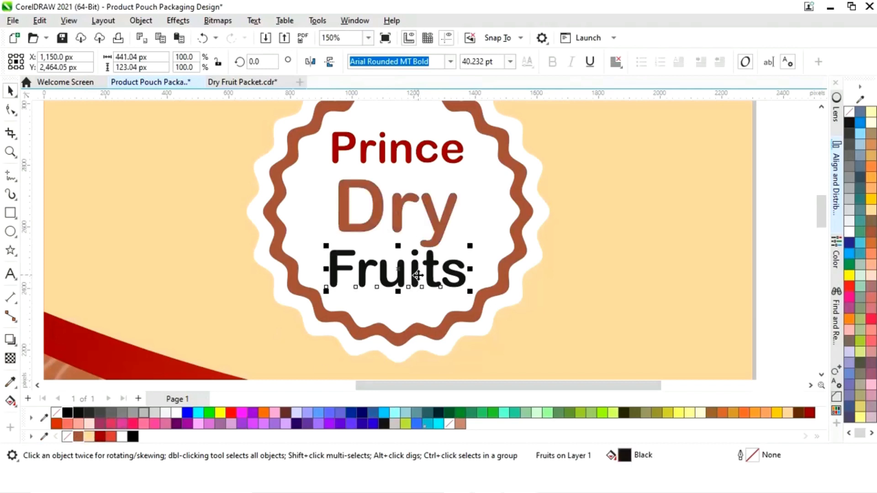
pyautogui.click(79, 436)
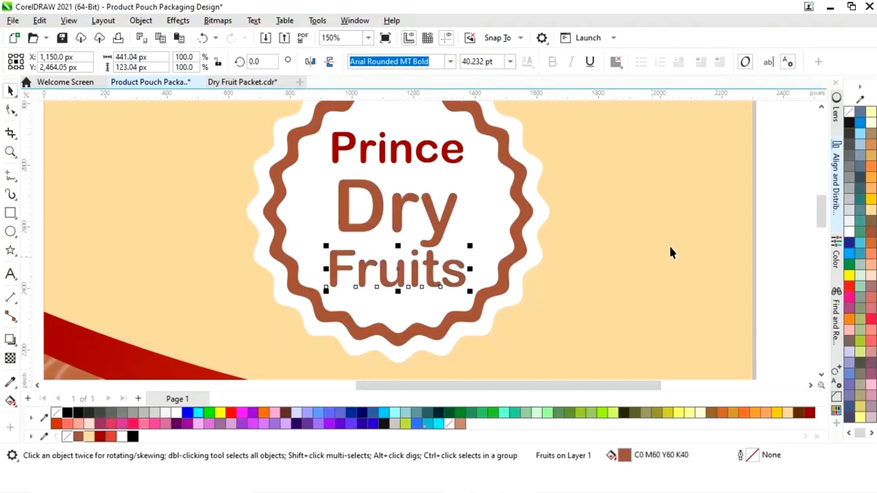
pyautogui.click(791, 183)
# - Shrink the badge's "Dry" text slightly in proportion about its centre
pyautogui.click(440, 231)
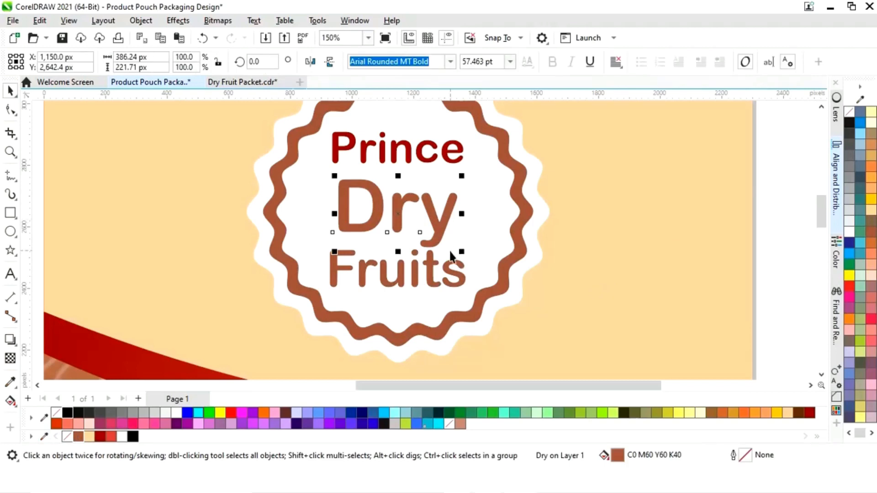
pyautogui.moveTo(464, 182)
pyautogui.mouseDown()
pyautogui.moveTo(475, 166)
pyautogui.moveTo(453, 173)
pyautogui.moveTo(468, 178)
pyautogui.moveTo(460, 177)
pyautogui.mouseUp()
pyautogui.click(781, 203)
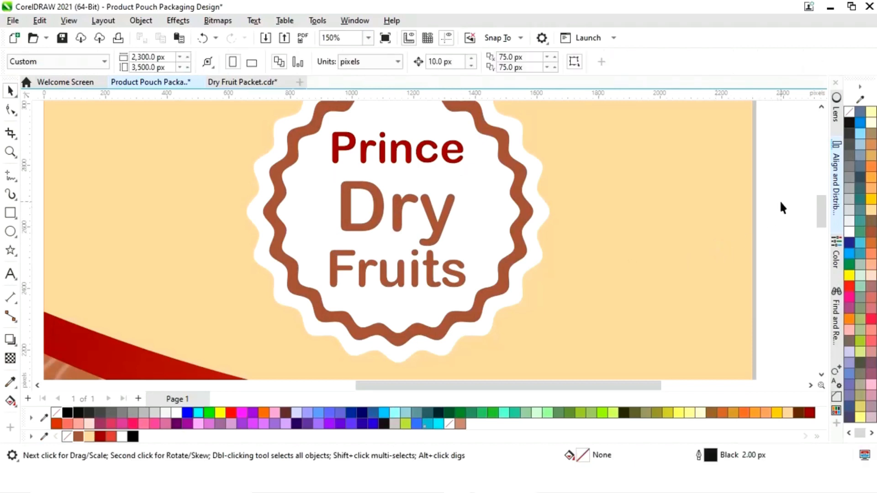
# - Move the remaining off-page text objects together closer to the pouch's edge
pyautogui.press('F4')
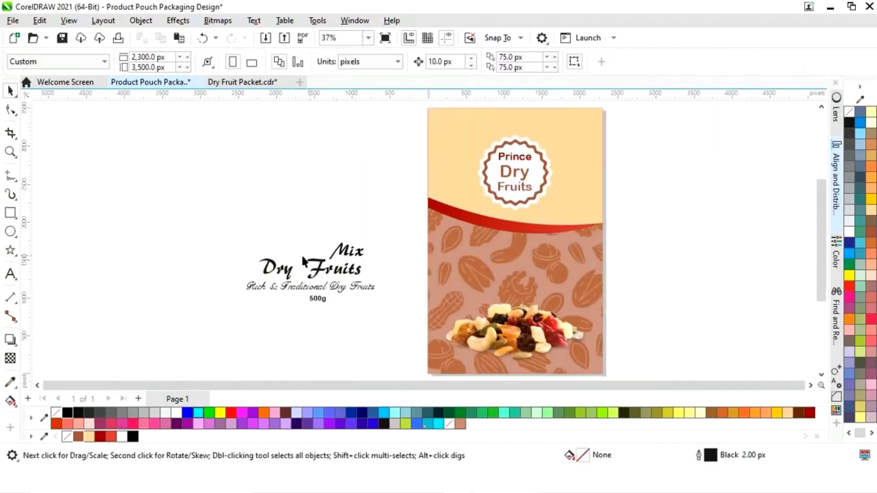
pyautogui.moveTo(345, 295); pyautogui.dragTo(393, 316)
pyautogui.moveTo(324, 276); pyautogui.dragTo(359, 277)
pyautogui.press('z')
pyautogui.moveTo(229, 191); pyautogui.dragTo(664, 344)
pyautogui.press('space')
pyautogui.press('Escape')
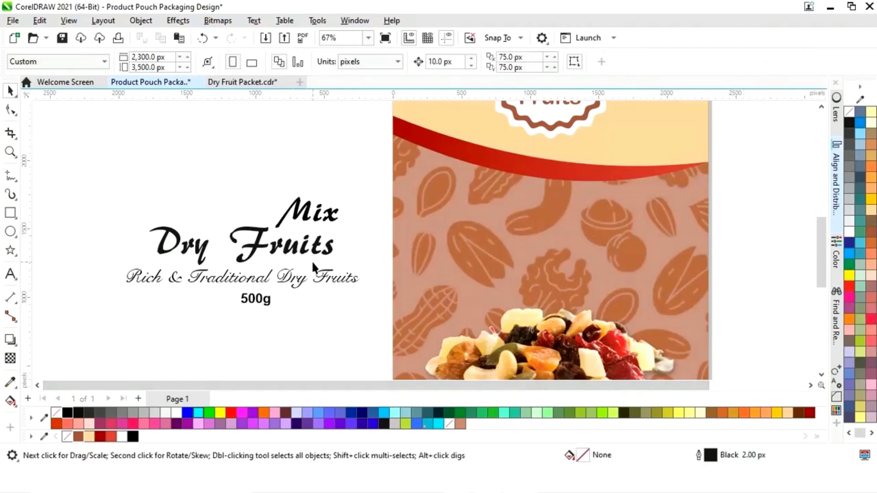
# - Place the Brush455 BT "Dry Fruits" title above the dry-fruit photo and enlarge it to about 1,887 px wide
pyautogui.click(287, 259)
pyautogui.click(388, 62)
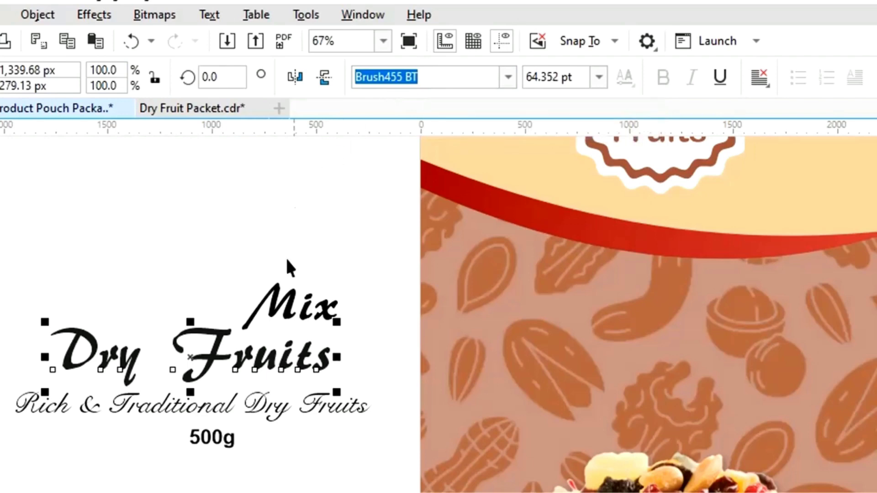
pyautogui.moveTo(206, 354); pyautogui.dragTo(542, 231)
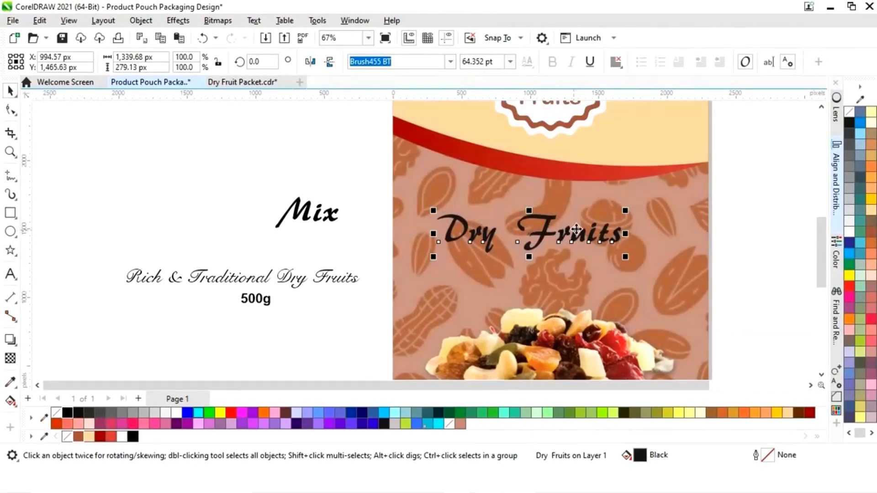
pyautogui.moveTo(625, 210); pyautogui.dragTo(661, 196)
pyautogui.moveTo(554, 230); pyautogui.dragTo(573, 231)
# - Centre the large "Dry Fruits" title horizontally on the pouch
pyautogui.keyDown('shift'); pyautogui.click(689, 191); pyautogui.keyUp('shift')
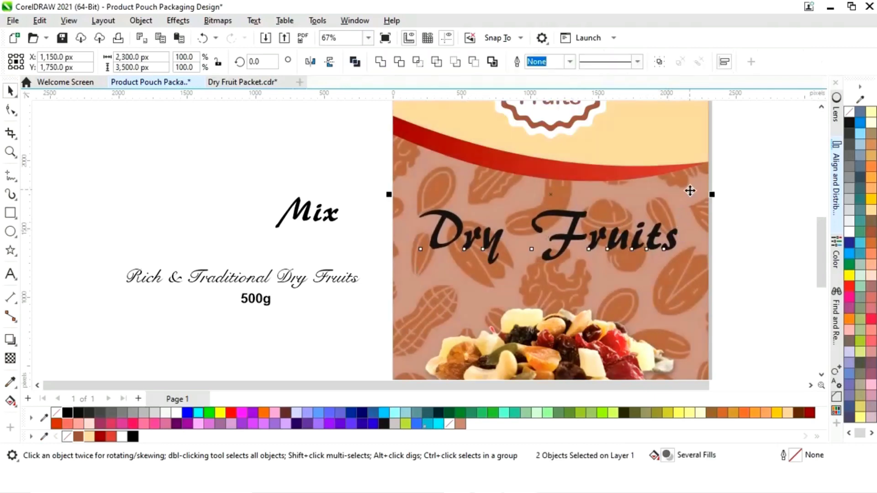
pyautogui.click(765, 188)
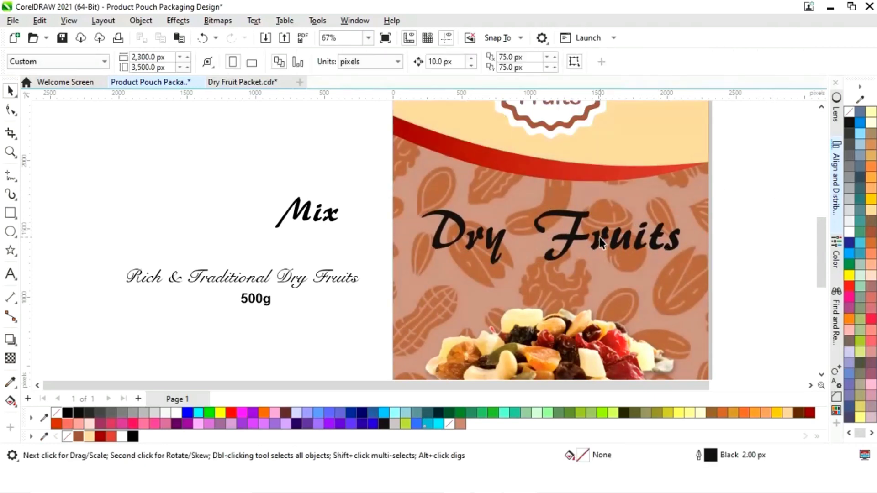
pyautogui.click(599, 237)
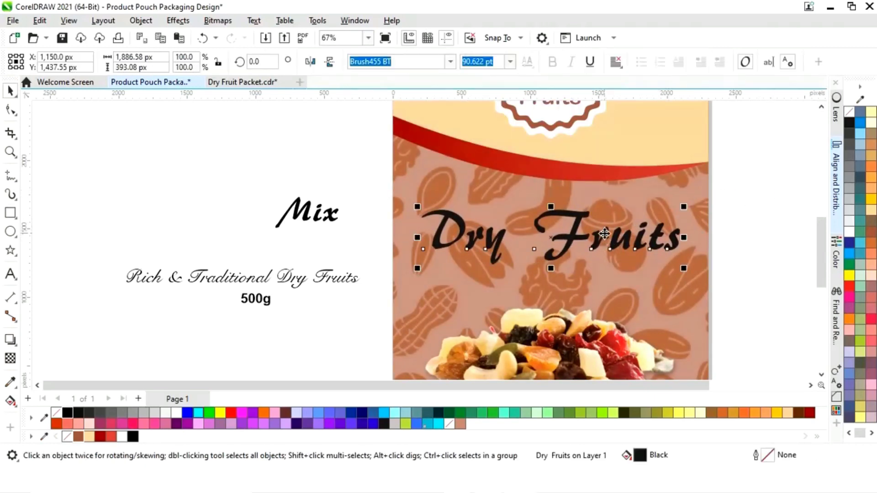
# - Fill the large "Dry Fruits" title white and add a one-step outside contour of about 14 px around it
pyautogui.click(174, 412)
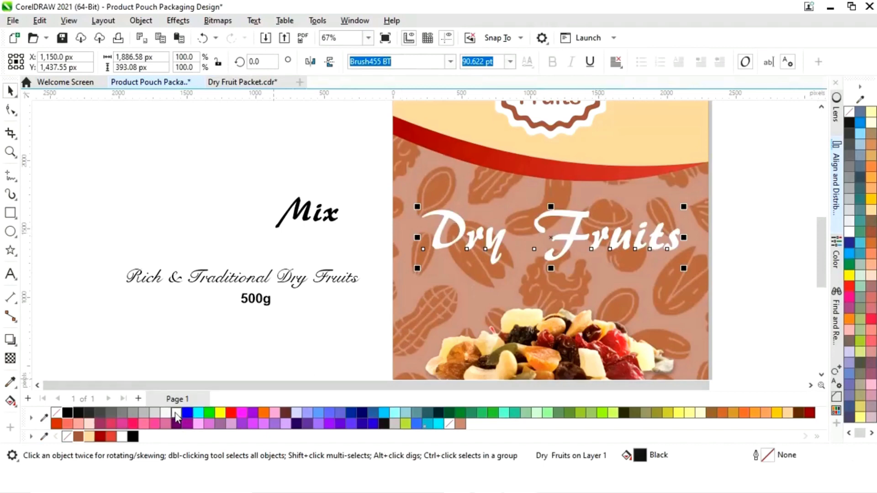
pyautogui.click(342, 327)
pyautogui.press('z')
pyautogui.moveTo(355, 174); pyautogui.dragTo(734, 329)
pyautogui.press('space')
pyautogui.click(479, 225)
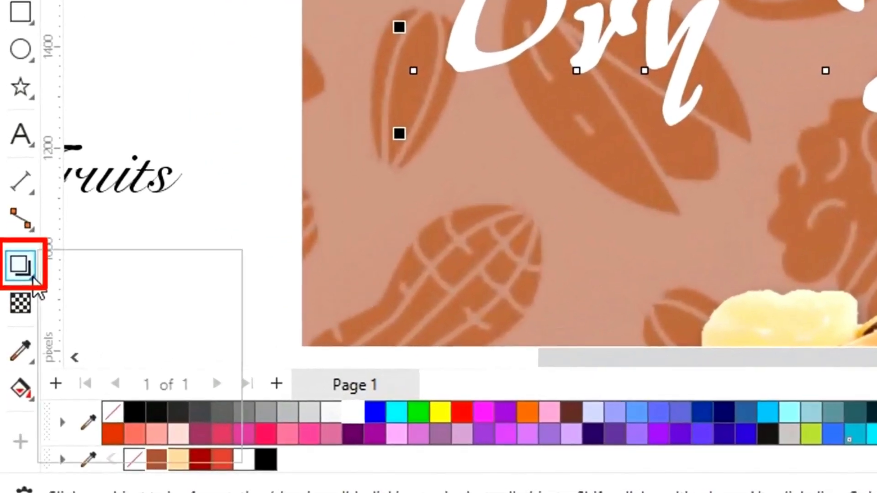
pyautogui.click(23, 323)
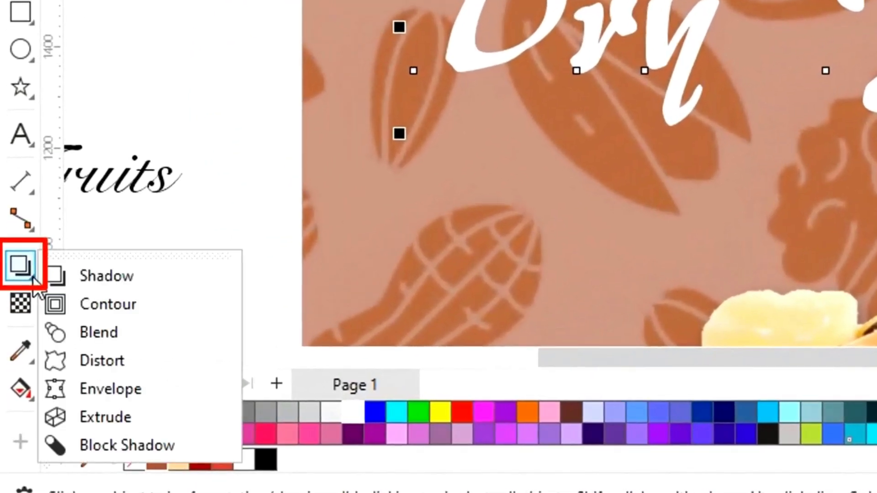
pyautogui.click(98, 305)
pyautogui.moveTo(414, 241); pyautogui.dragTo(428, 276)
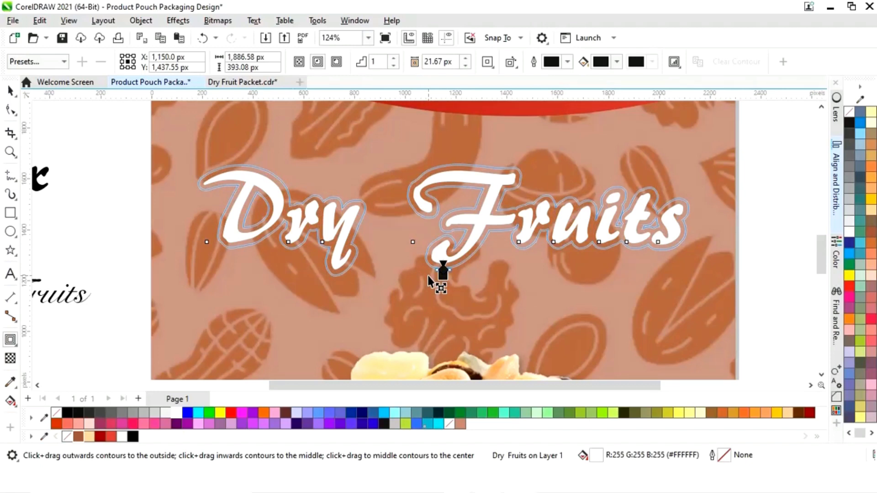
pyautogui.moveTo(428, 276); pyautogui.dragTo(428, 274)
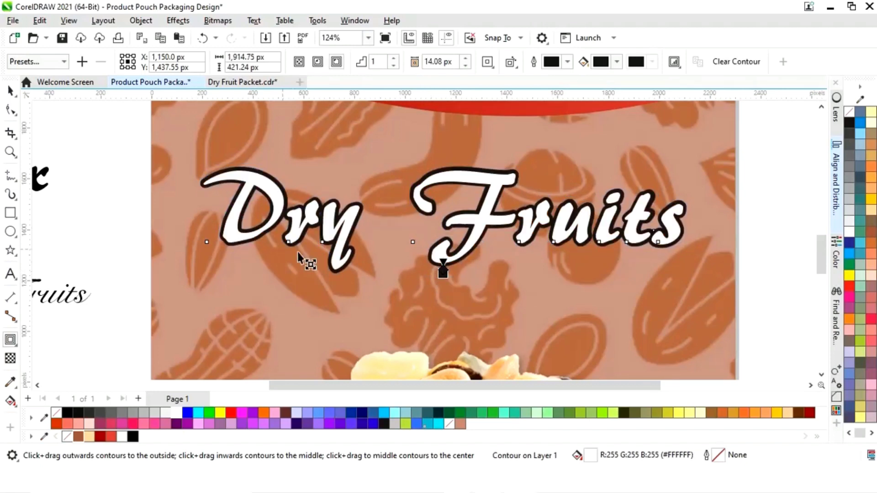
# - Break the contour apart from the "Dry Fruits" title
pyautogui.click(10, 91)
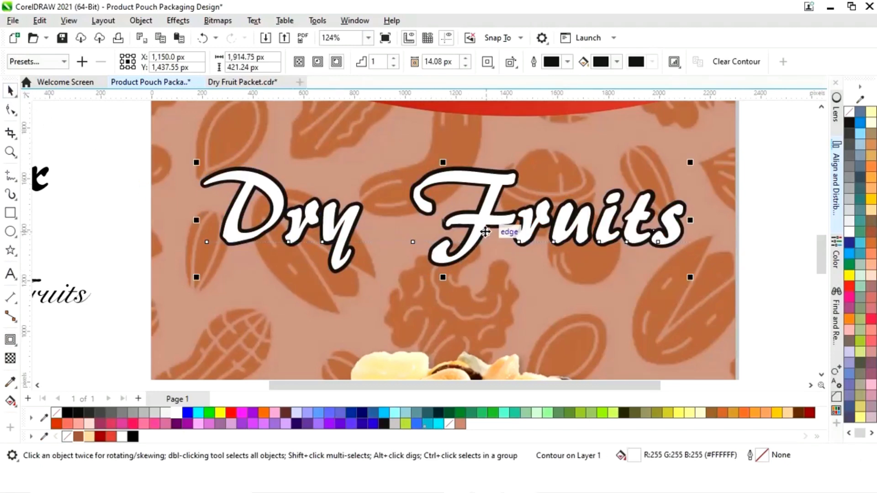
pyautogui.rightClick(485, 232)
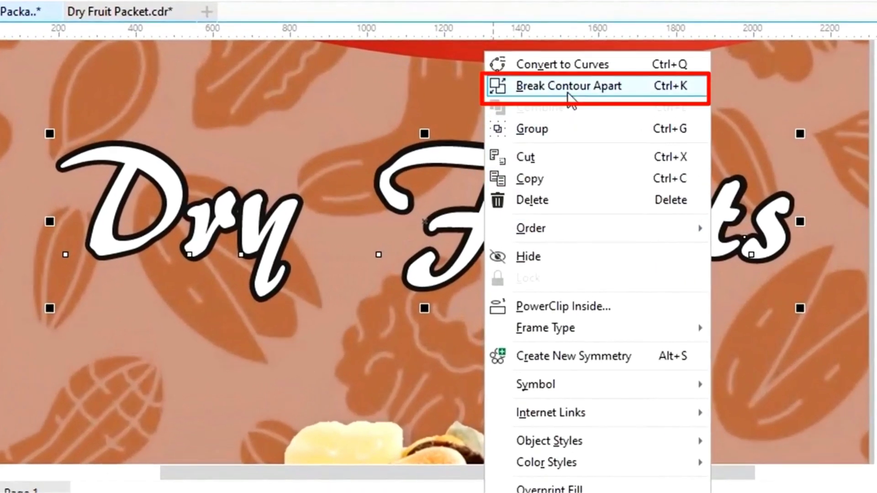
pyautogui.click(568, 94)
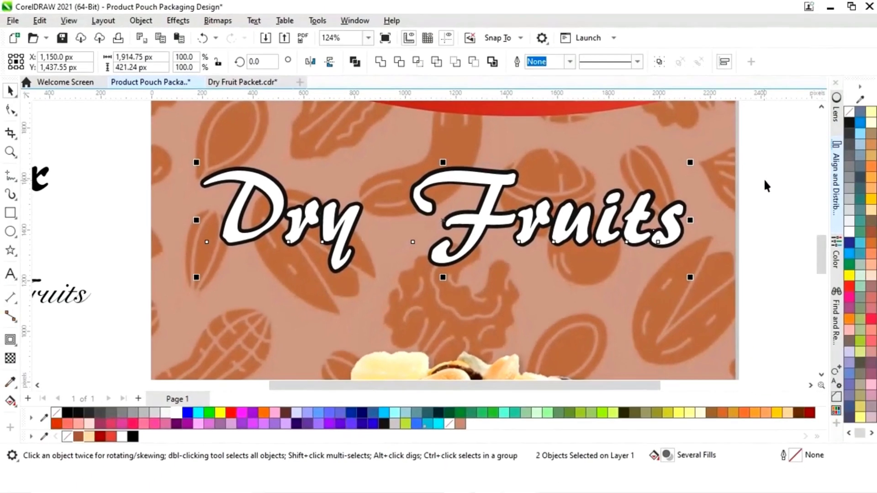
# - Recolour the "Dry Fruits" title lettering dark red (#9B0202) and its separated contour shape white
pyautogui.click(613, 223)
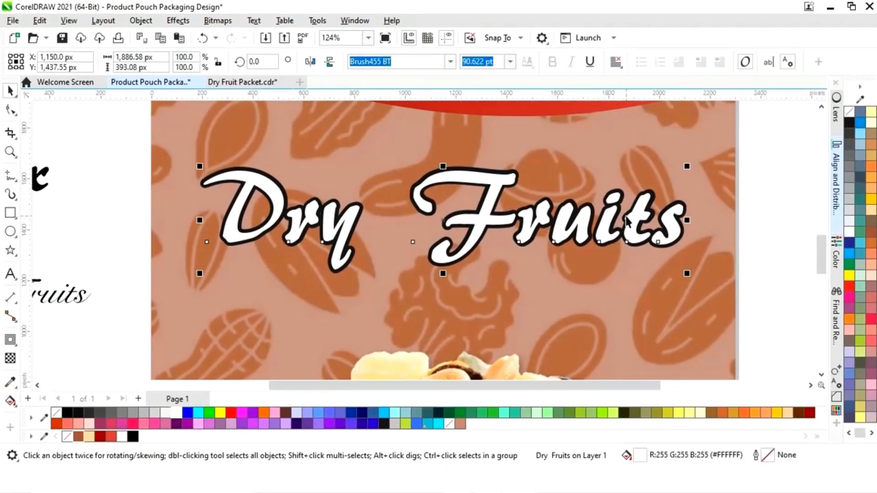
pyautogui.click(100, 437)
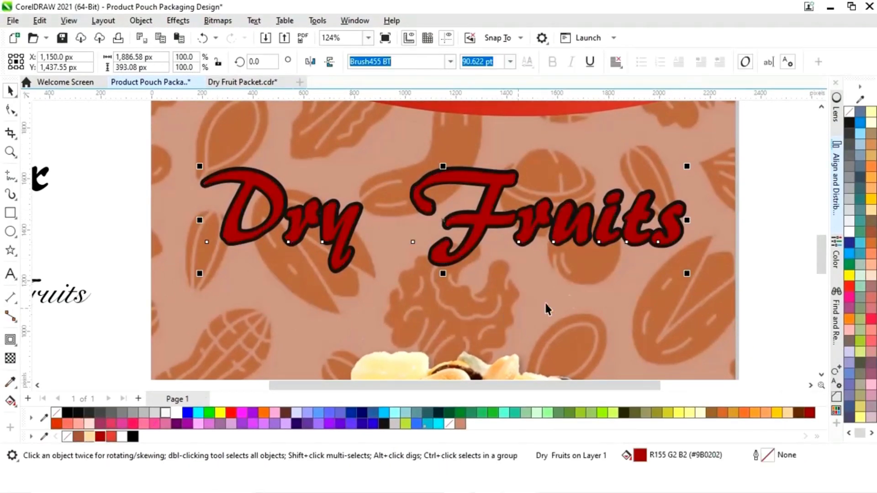
pyautogui.click(760, 219)
pyautogui.click(684, 210)
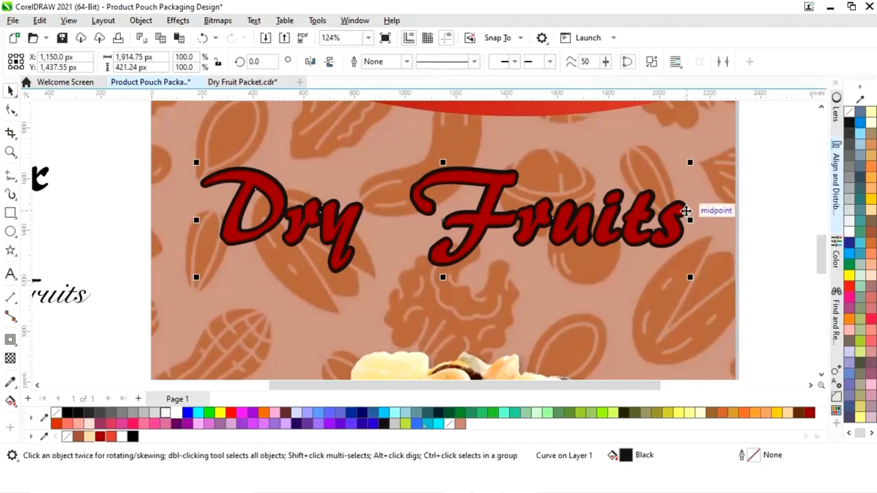
pyautogui.click(122, 437)
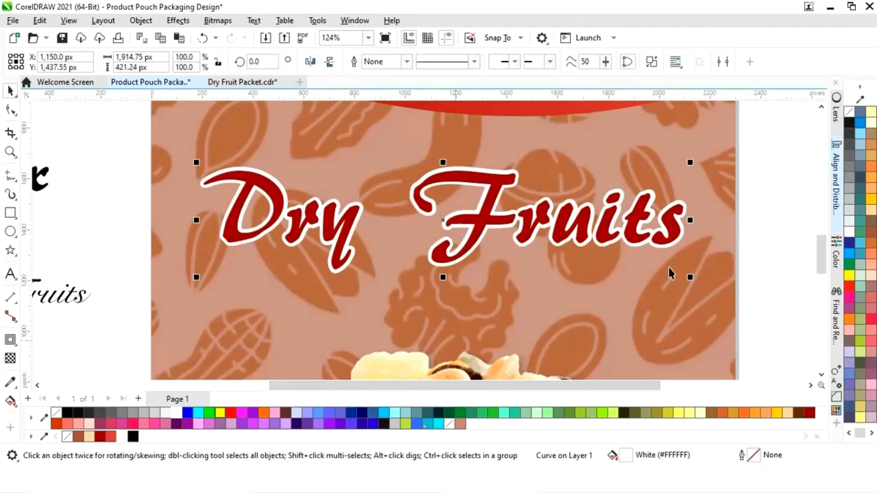
pyautogui.click(774, 212)
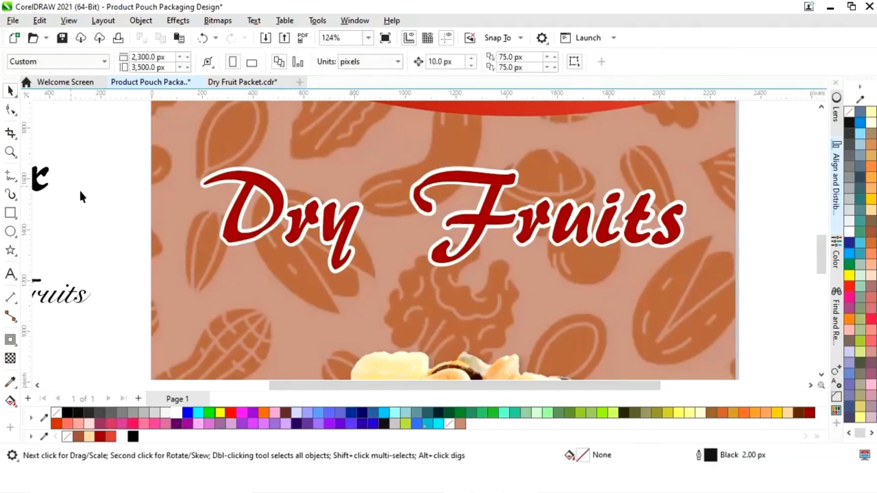
# - Place the "Mix" text just above the "Dry Fruits" title, fill it white and enlarge it slightly
pyautogui.moveTo(300, 390); pyautogui.dragTo(259, 390)
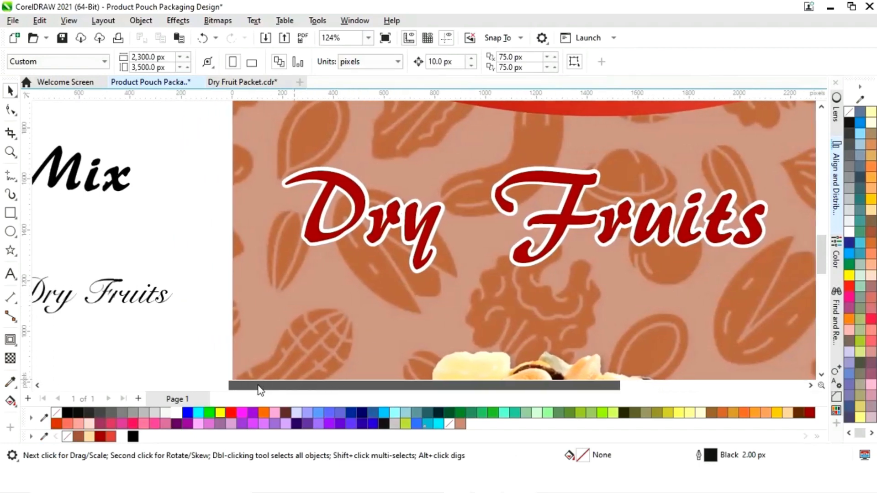
pyautogui.click(121, 181)
pyautogui.moveTo(84, 176); pyautogui.dragTo(433, 157)
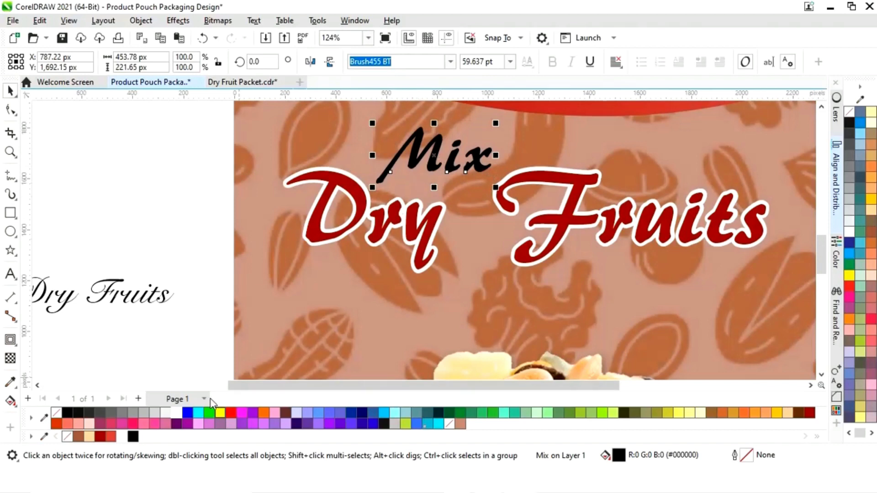
pyautogui.click(177, 413)
pyautogui.moveTo(498, 124); pyautogui.dragTo(508, 128)
pyautogui.moveTo(455, 157); pyautogui.dragTo(455, 155)
pyautogui.click(164, 343)
# - Place the "Rich & Traditional Dry Fruits" tagline below the title and fill it white
pyautogui.click(136, 296)
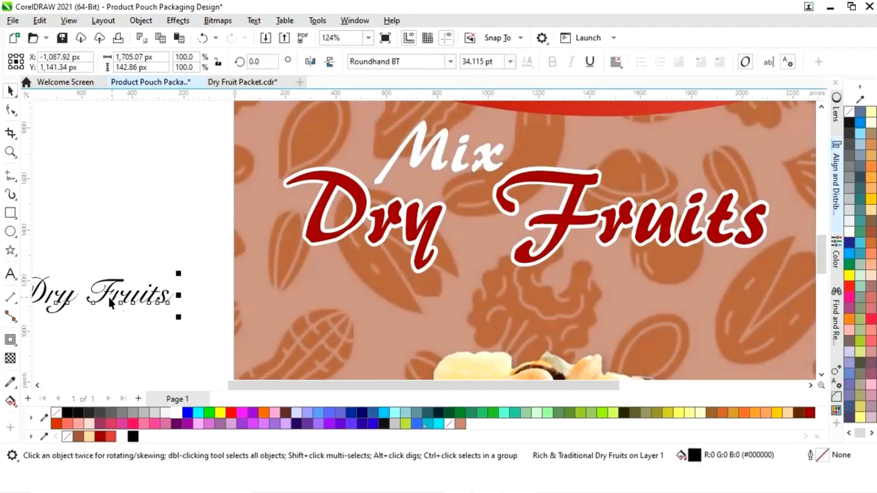
pyautogui.moveTo(87, 303); pyautogui.dragTo(651, 303)
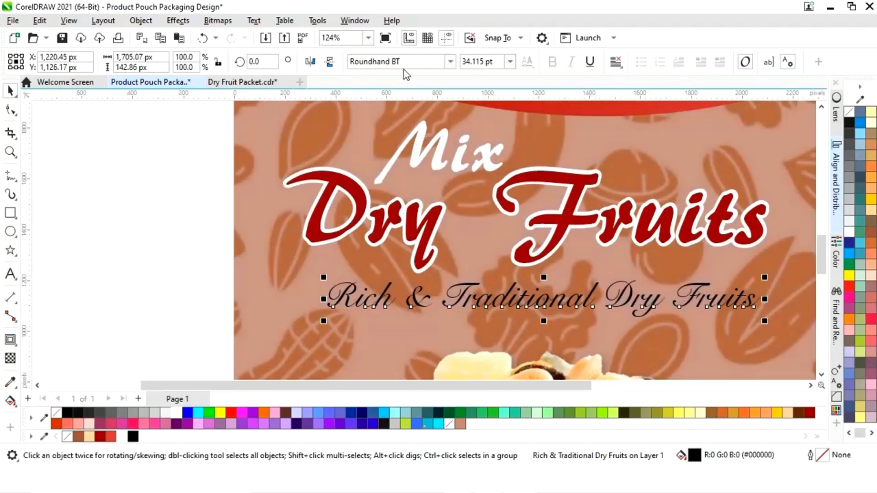
pyautogui.click(177, 413)
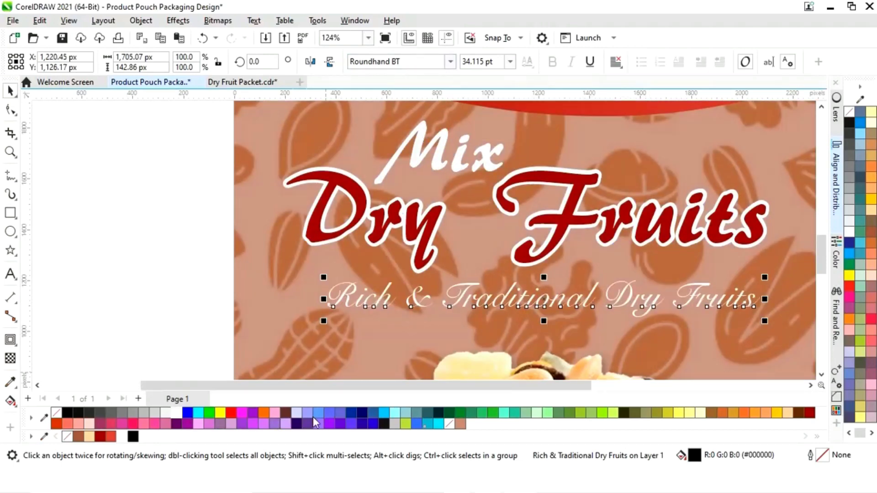
# - Enlarge the tagline to about 1,884 px wide, move it closer to the title and centre it beneath the title
pyautogui.moveTo(538, 386); pyautogui.dragTo(579, 388)
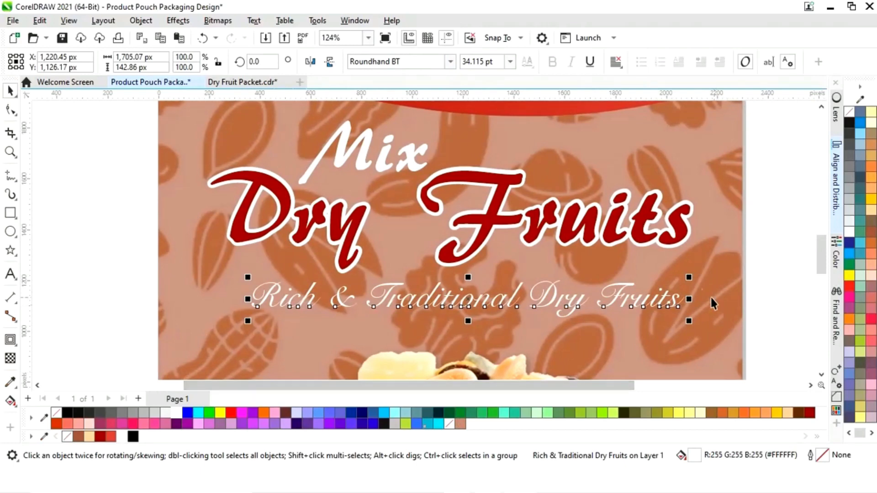
pyautogui.moveTo(690, 277); pyautogui.dragTo(712, 276)
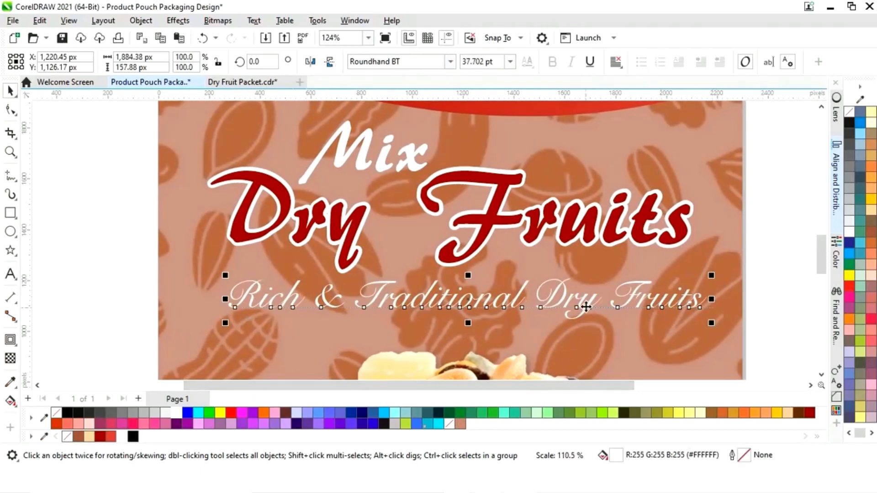
pyautogui.moveTo(560, 297); pyautogui.dragTo(545, 292)
pyautogui.keyDown('shift'); pyautogui.click(486, 245); pyautogui.keyUp('shift')
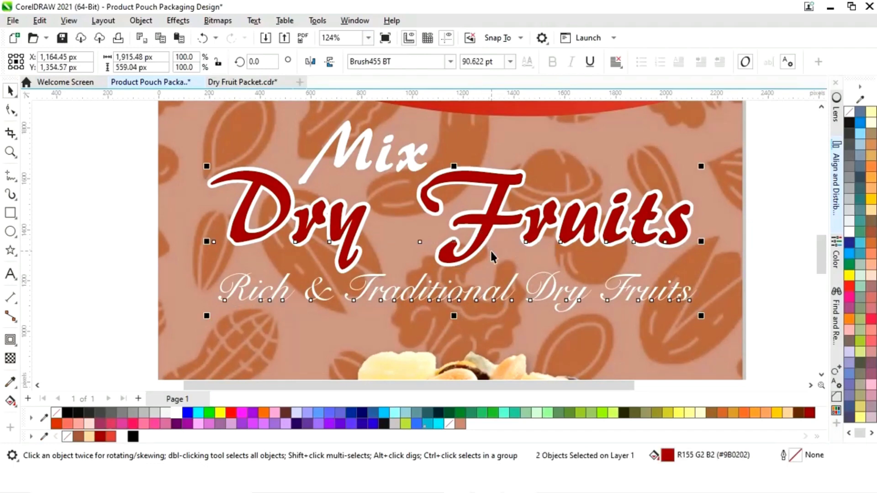
pyautogui.click(768, 241)
# - Place the "500g" label near the pouch's lower-right corner below the photo and fill it white
pyautogui.press('F4')
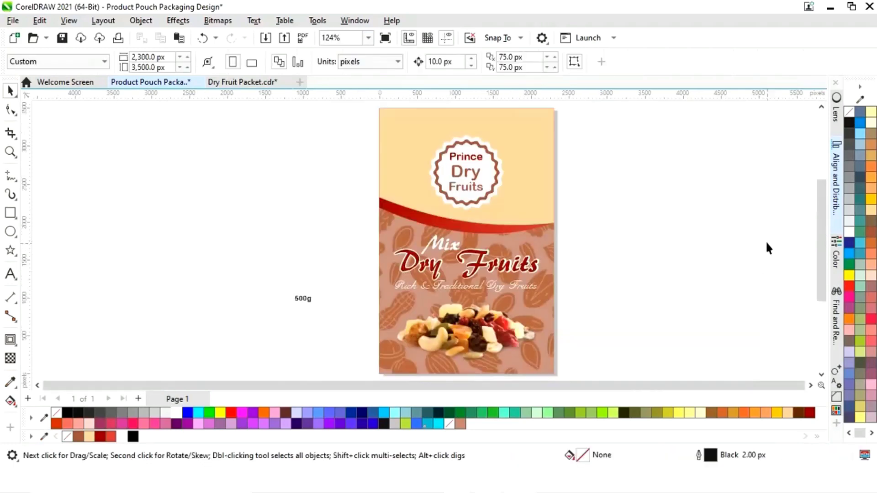
pyautogui.moveTo(308, 302); pyautogui.dragTo(525, 359)
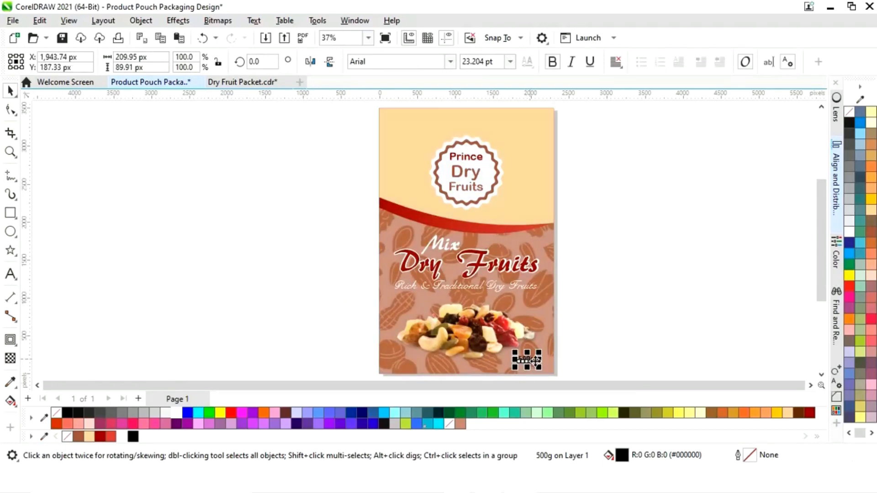
pyautogui.press('z')
pyautogui.moveTo(457, 316); pyautogui.dragTo(578, 366)
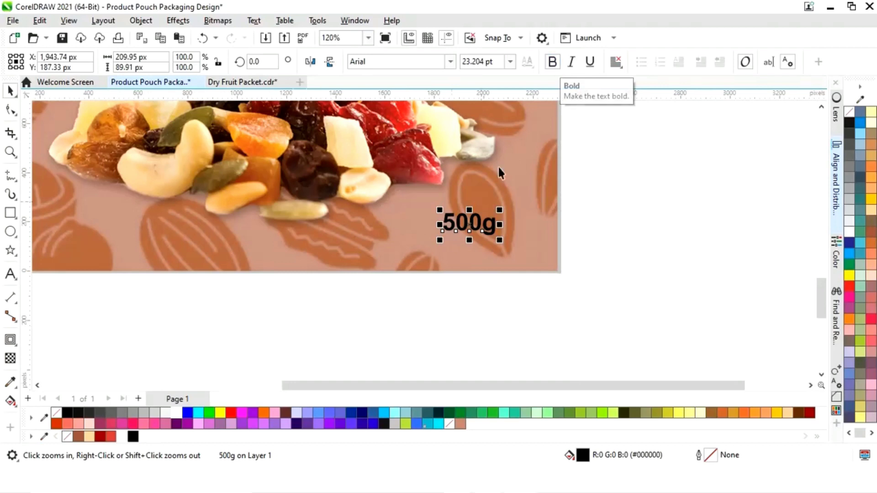
pyautogui.click(171, 416)
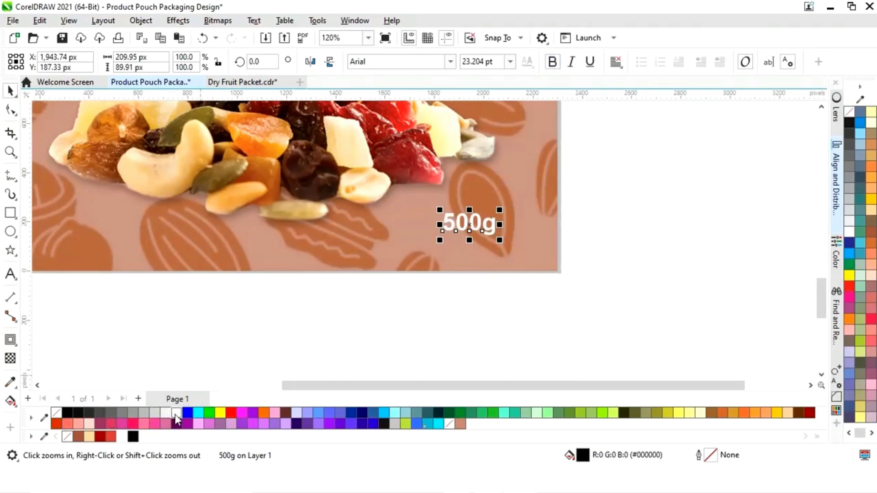
pyautogui.moveTo(472, 225); pyautogui.dragTo(470, 207)
pyautogui.hotkey('shift', 'F4')
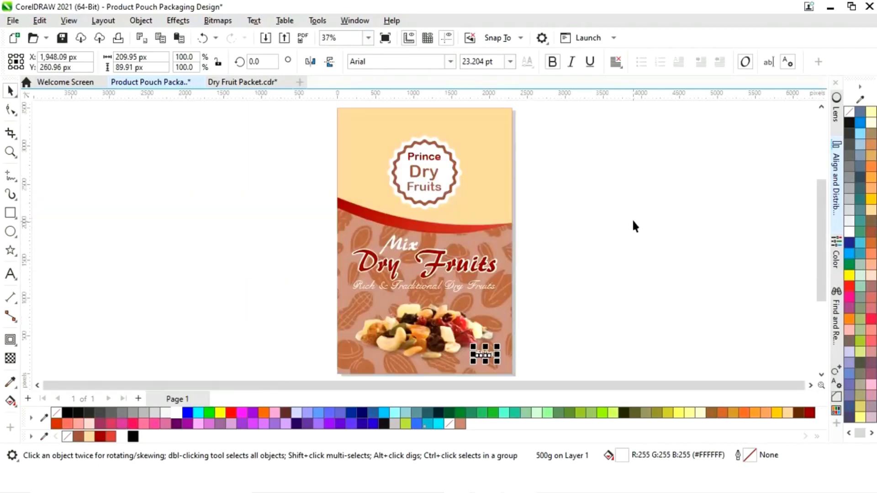
# - Move the dry-fruit photo up slightly and raise the "500g" label by 10 px
pyautogui.click(609, 303)
pyautogui.click(438, 343)
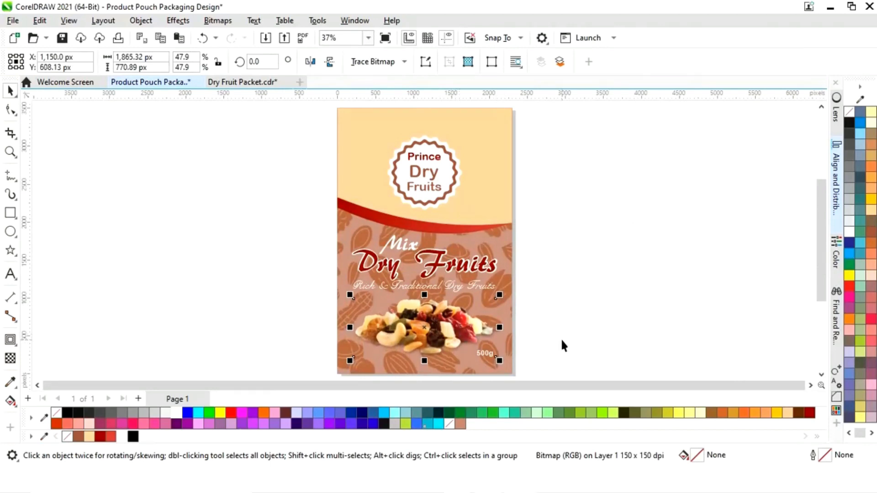
pyautogui.click(539, 351)
pyautogui.moveTo(474, 368); pyautogui.dragTo(475, 368)
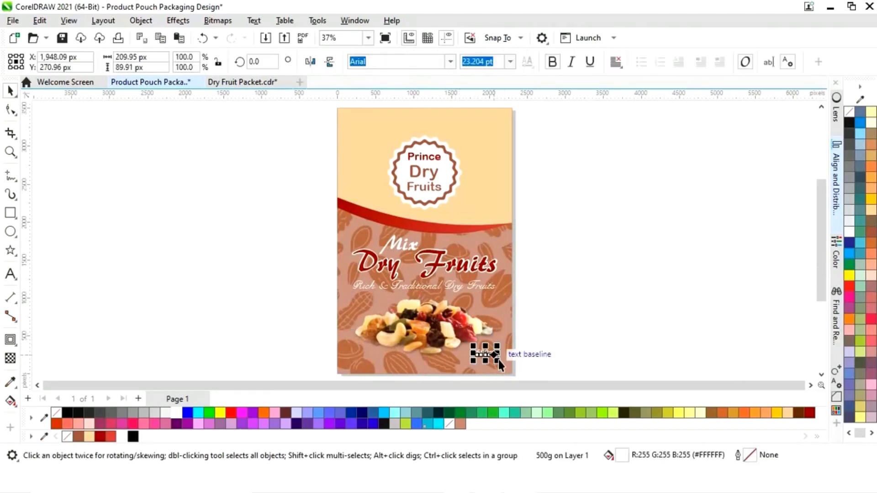
pyautogui.click(564, 316)
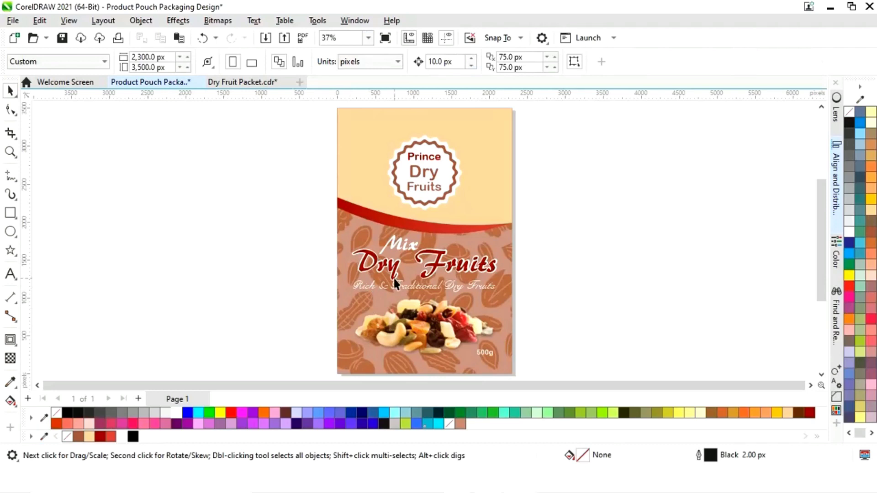
# - Add a black Multiply drop shadow with opacity 50 and feather 15 running downward from the red "Dry Fruits" title
pyautogui.press('z')
pyautogui.moveTo(335, 203); pyautogui.dragTo(533, 302)
pyautogui.press('space')
pyautogui.click(483, 279)
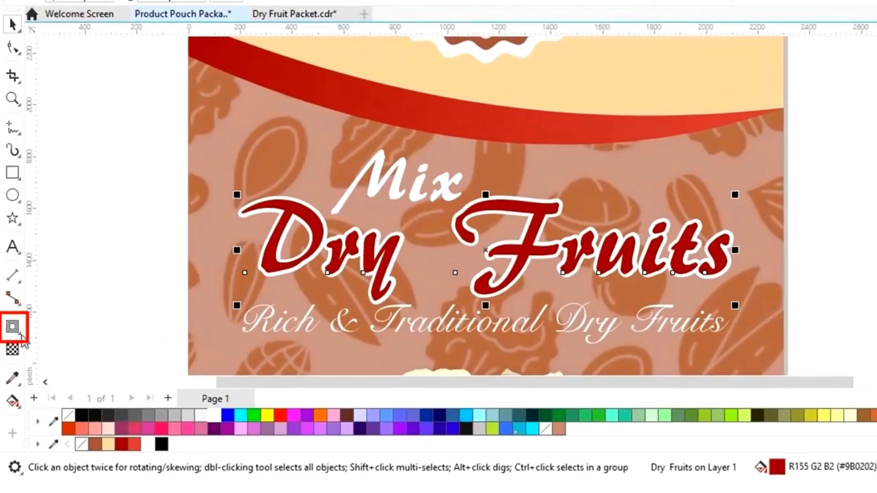
pyautogui.click(11, 340)
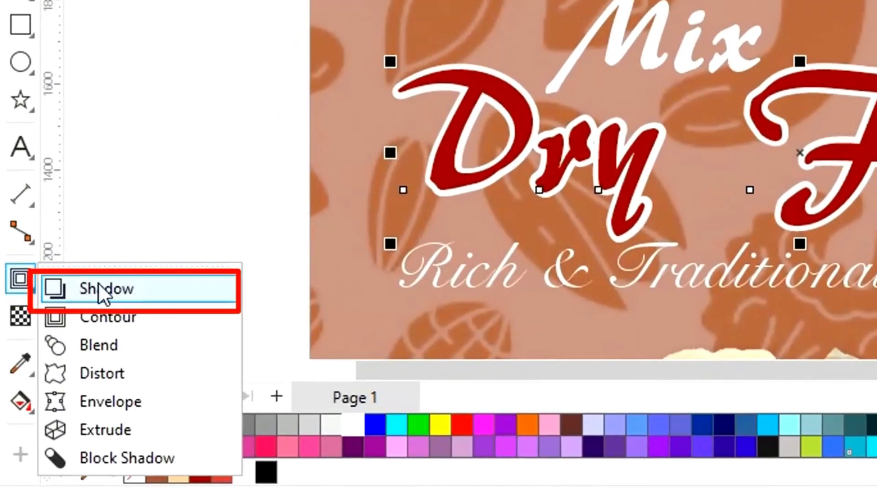
pyautogui.click(97, 289)
pyautogui.moveTo(399, 236); pyautogui.dragTo(403, 322)
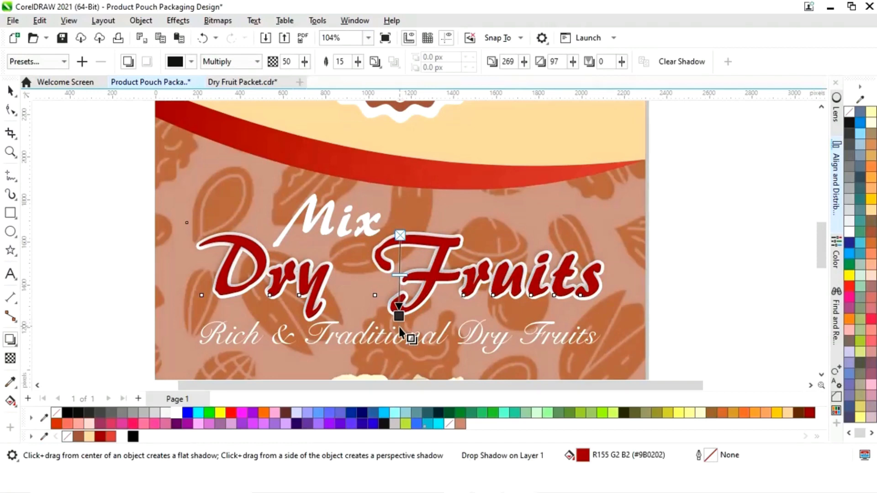
pyautogui.click(10, 91)
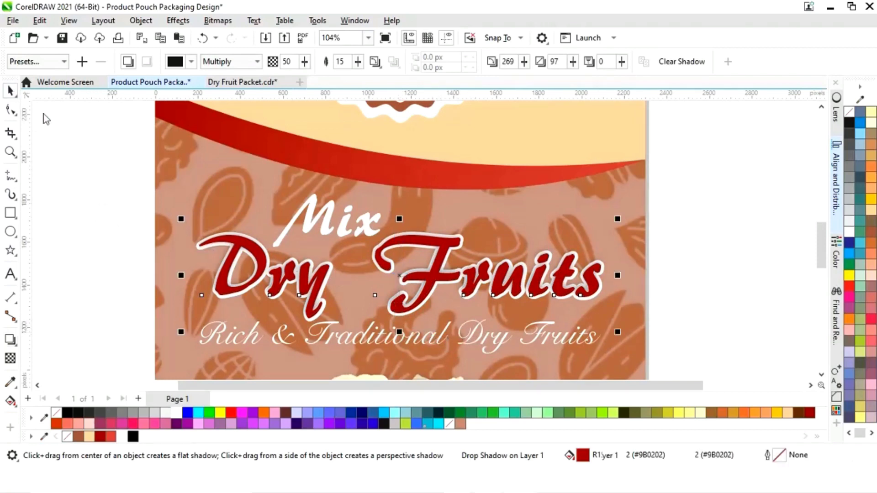
pyautogui.click(727, 231)
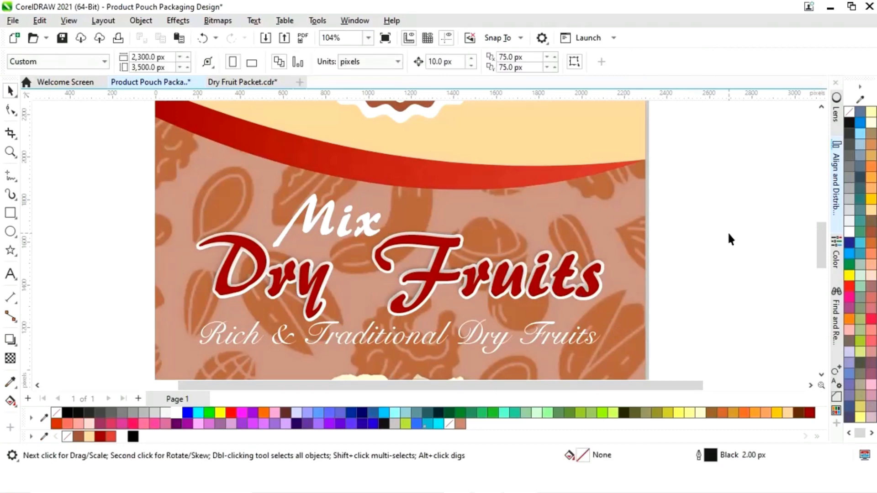
pyautogui.scroll(5, 817, 227)
pyautogui.hotkey('shift', 'F4')
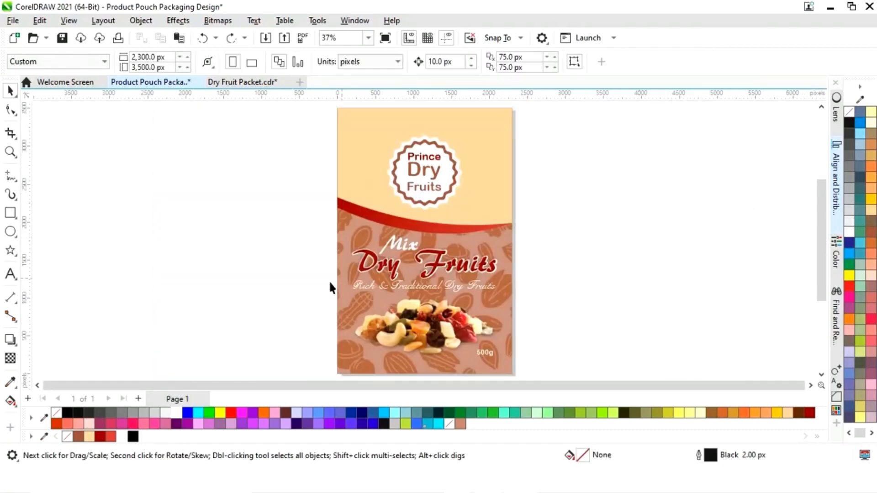
# - Draw a white square about 206 px wide with no outline above the end of the "Fruits" title
pyautogui.click(11, 213)
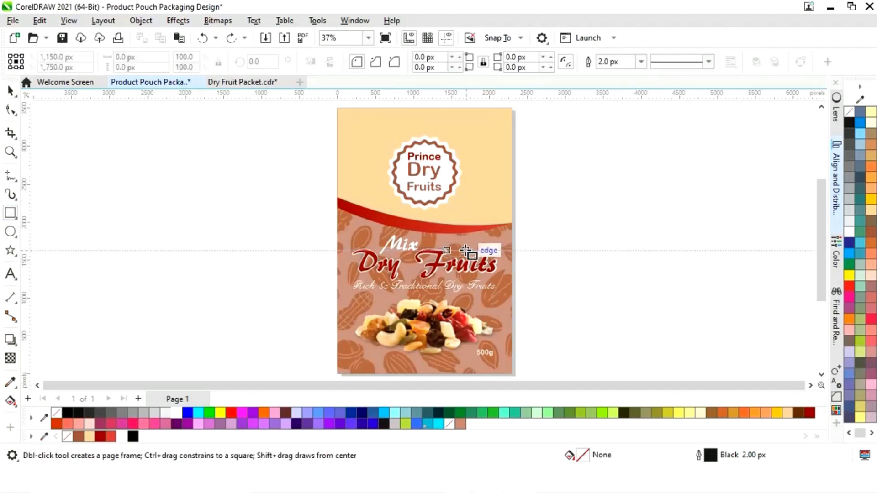
pyautogui.press('F2')
pyautogui.moveTo(518, 207); pyautogui.dragTo(636, 306)
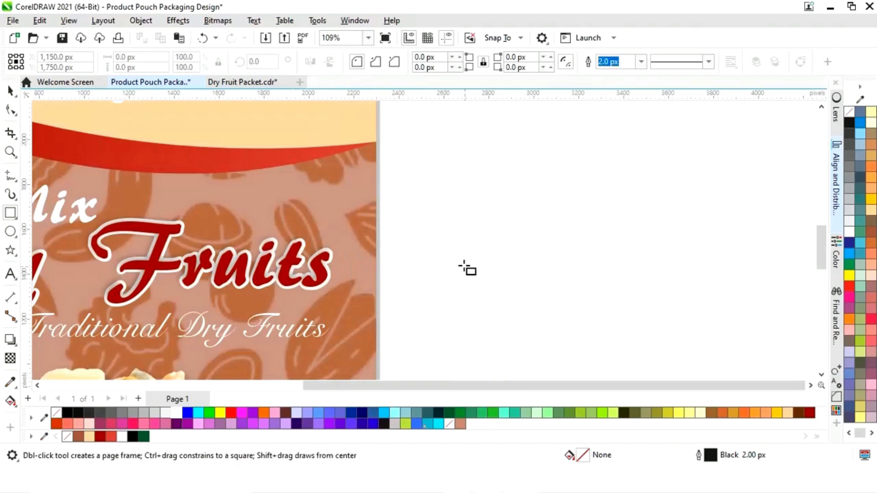
pyautogui.moveTo(464, 266); pyautogui.dragTo(296, 202)
pyautogui.press('space')
pyautogui.click(177, 413)
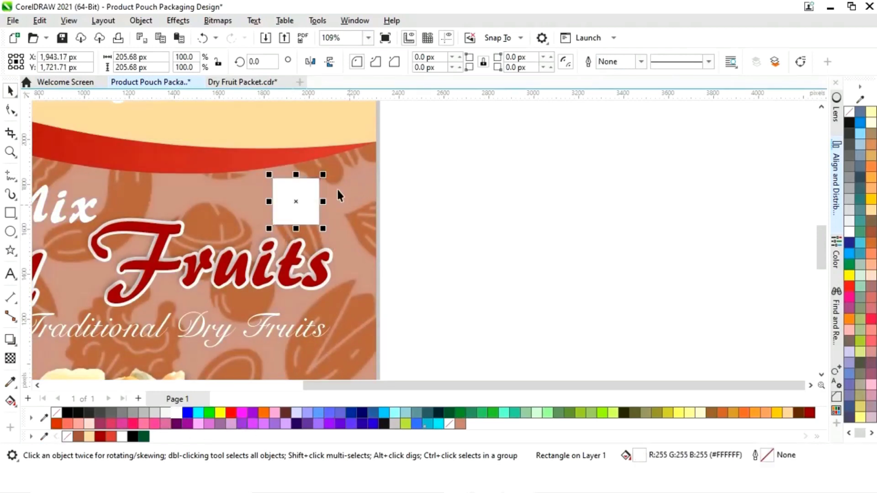
# - Stack two smaller concentric copies on the white square: a Forest Green one about 171 px wide and a white one about 156 px
pyautogui.moveTo(324, 177); pyautogui.dragTo(319, 178)
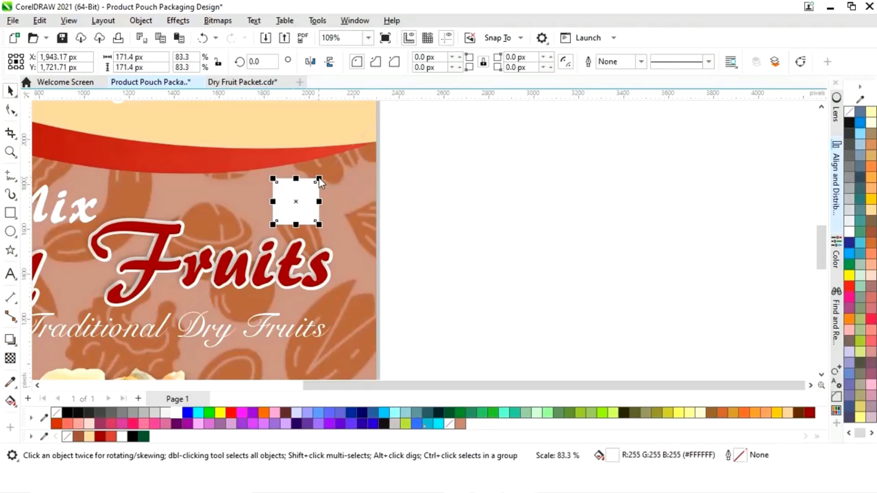
pyautogui.click(143, 437)
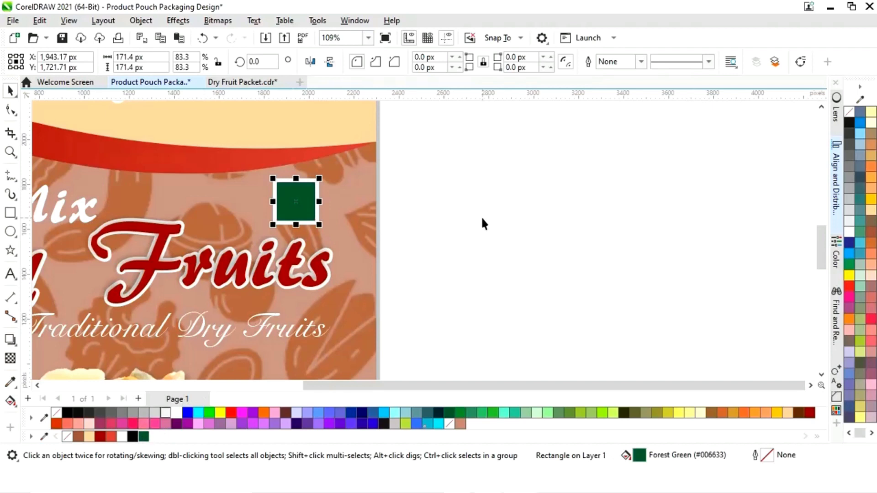
pyautogui.press('z')
pyautogui.moveTo(249, 143); pyautogui.dragTo(373, 253)
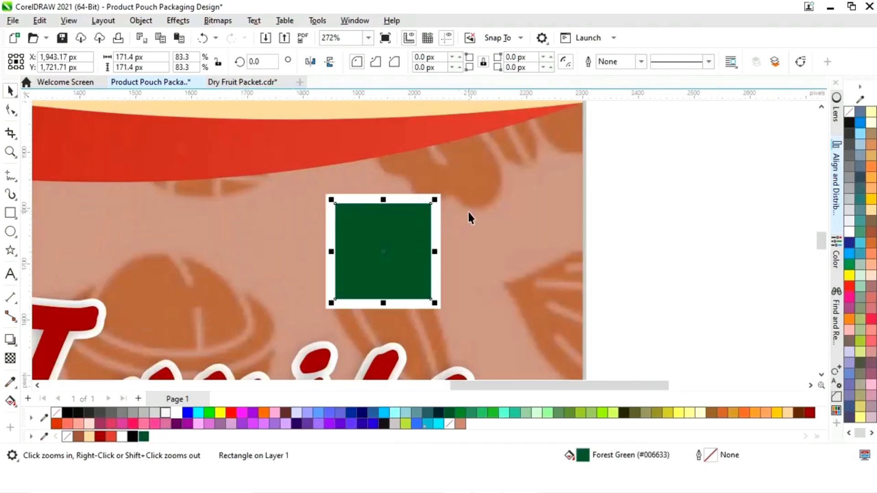
pyautogui.moveTo(438, 199); pyautogui.dragTo(433, 206)
pyautogui.click(176, 412)
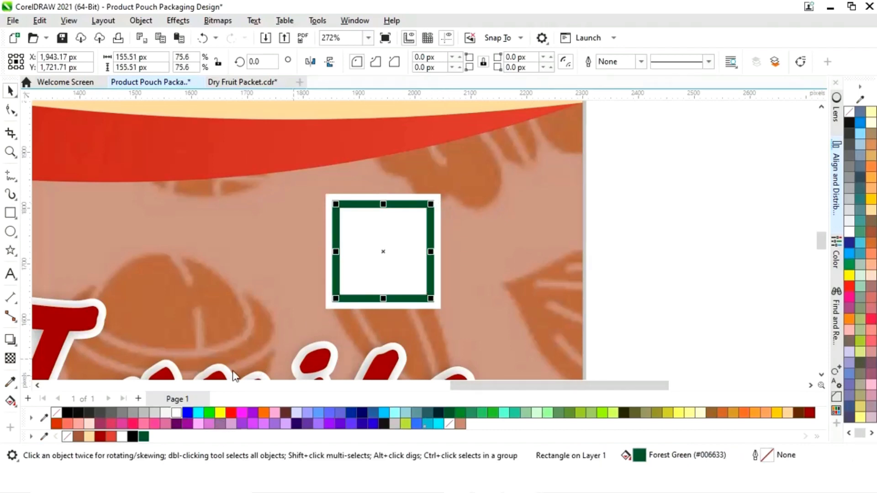
pyautogui.click(649, 207)
# - Draw a circle about 90 px wide from the centre of the squares and fill it Forest Green with no outline
pyautogui.click(9, 232)
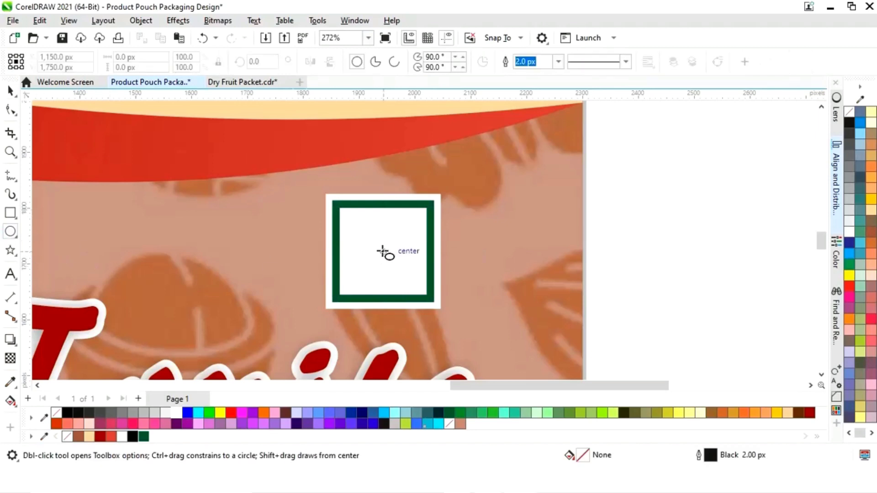
pyautogui.moveTo(384, 252); pyautogui.dragTo(400, 278)
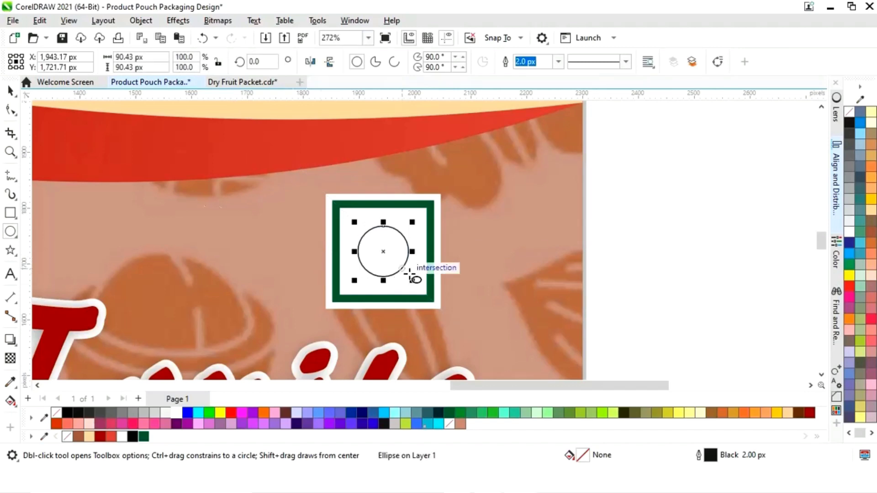
pyautogui.click(10, 91)
pyautogui.click(144, 437)
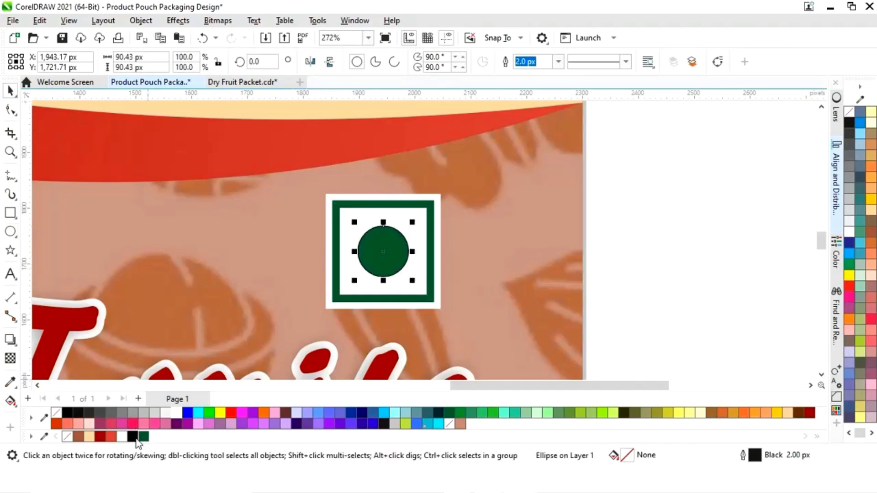
pyautogui.rightClick(67, 437)
# - Group the three squares and the circle into one vegetarian mark and scale it down to about 156 px wide
pyautogui.moveTo(642, 171); pyautogui.dragTo(275, 336)
pyautogui.rightClick(397, 265)
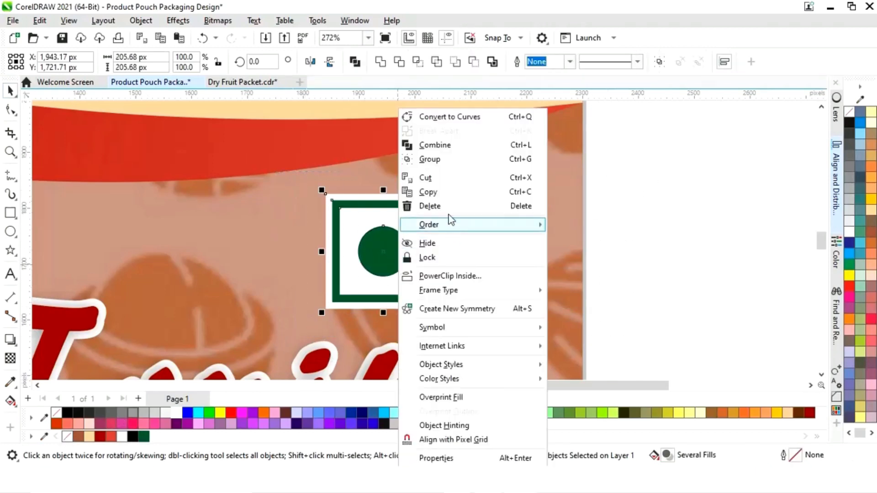
pyautogui.click(443, 159)
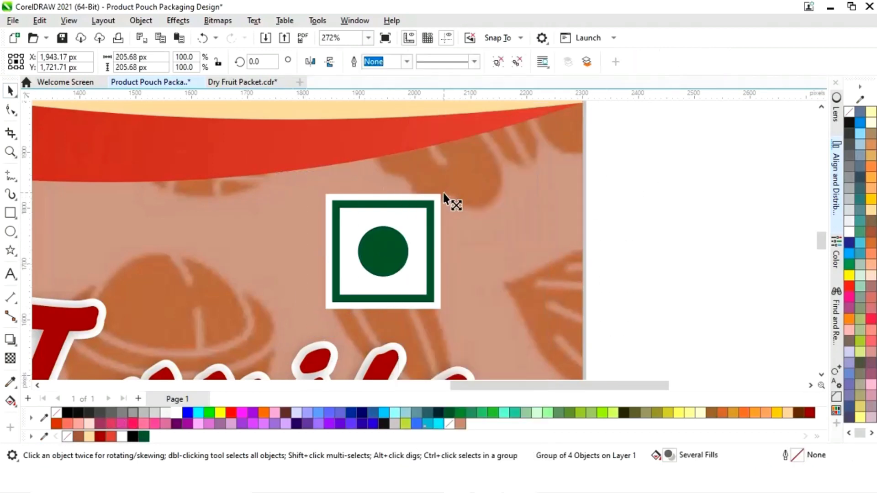
pyautogui.moveTo(444, 191); pyautogui.dragTo(431, 206)
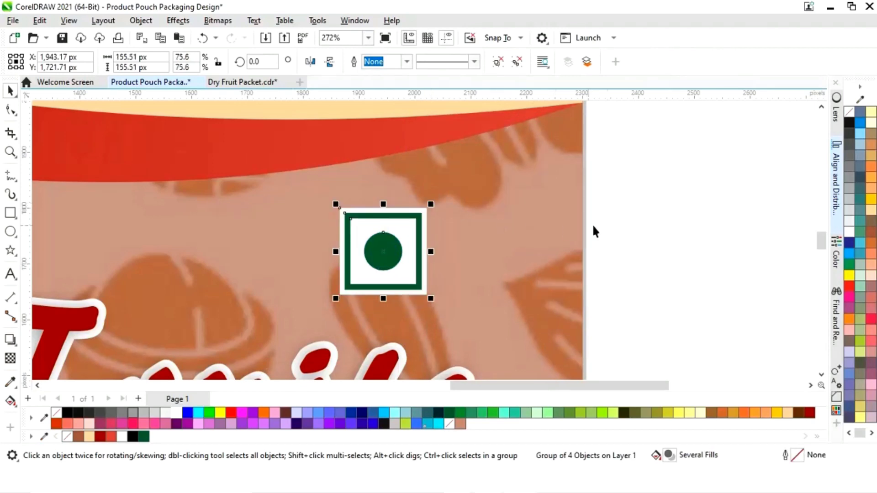
pyautogui.hotkey('shift', 'F4')
pyautogui.click(587, 249)
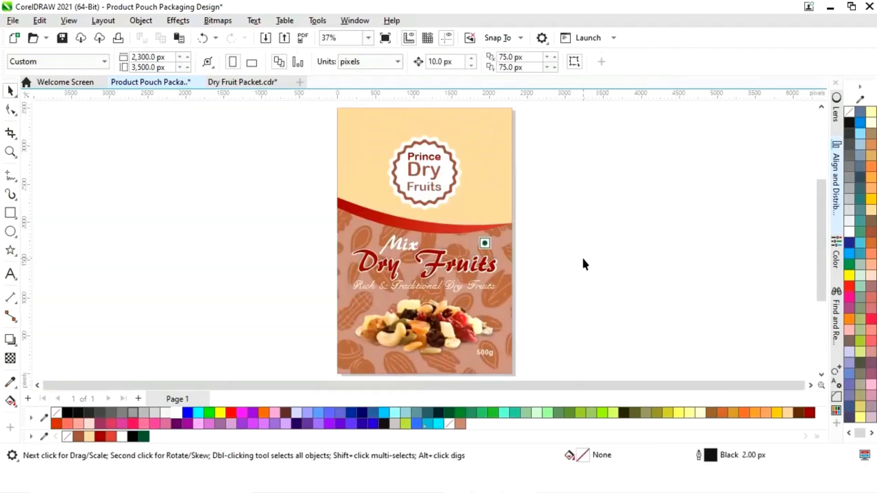
# - Shrink the vegetarian mark to about 138 px and shift it horizontally left to an X position of about 1,846 px
pyautogui.press('z')
pyautogui.moveTo(467, 203); pyautogui.dragTo(559, 278)
pyautogui.press('space')
pyautogui.click(351, 241)
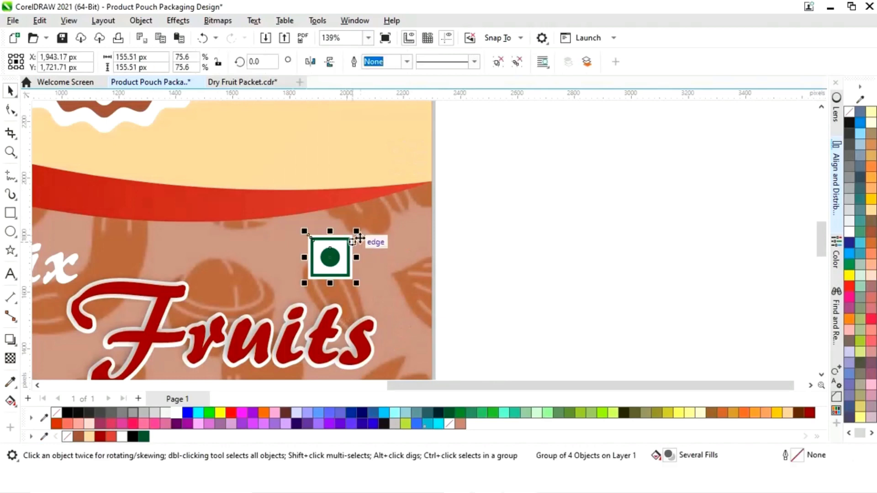
pyautogui.moveTo(354, 234); pyautogui.dragTo(303, 260)
pyautogui.hotkey('shift', 'F4')
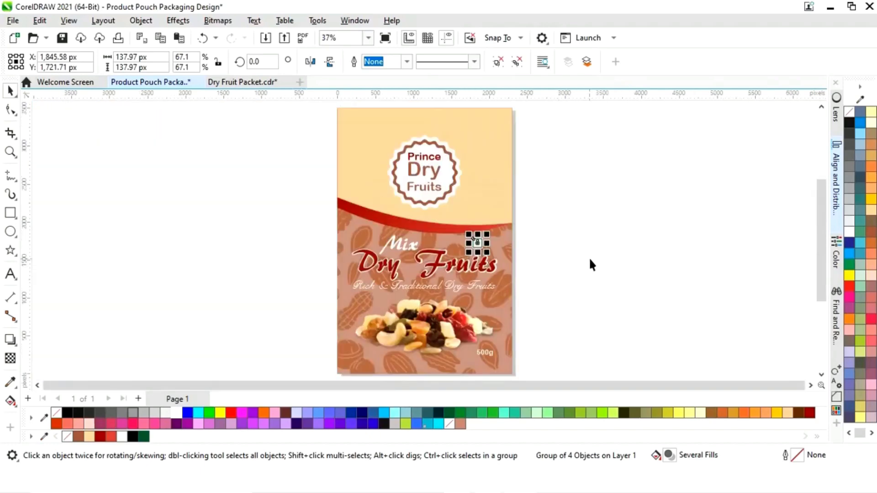
pyautogui.click(590, 262)
# - Add a thin brown outline to the badge's white scalloped shape and preview the pouch design full-screen
pyautogui.click(457, 200)
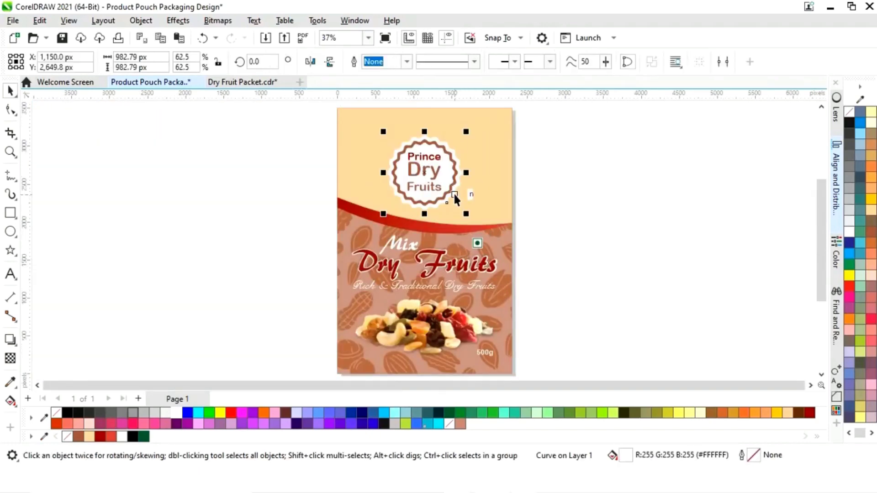
pyautogui.click(729, 325)
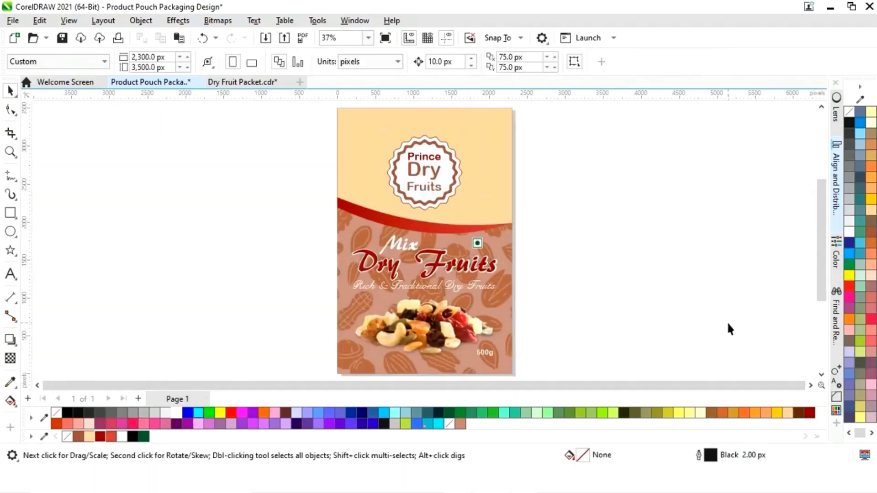
pyautogui.press('F9')
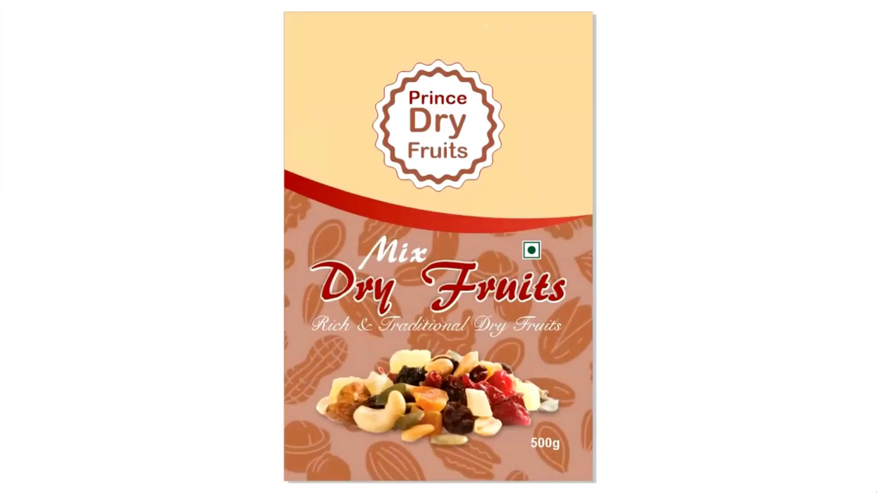